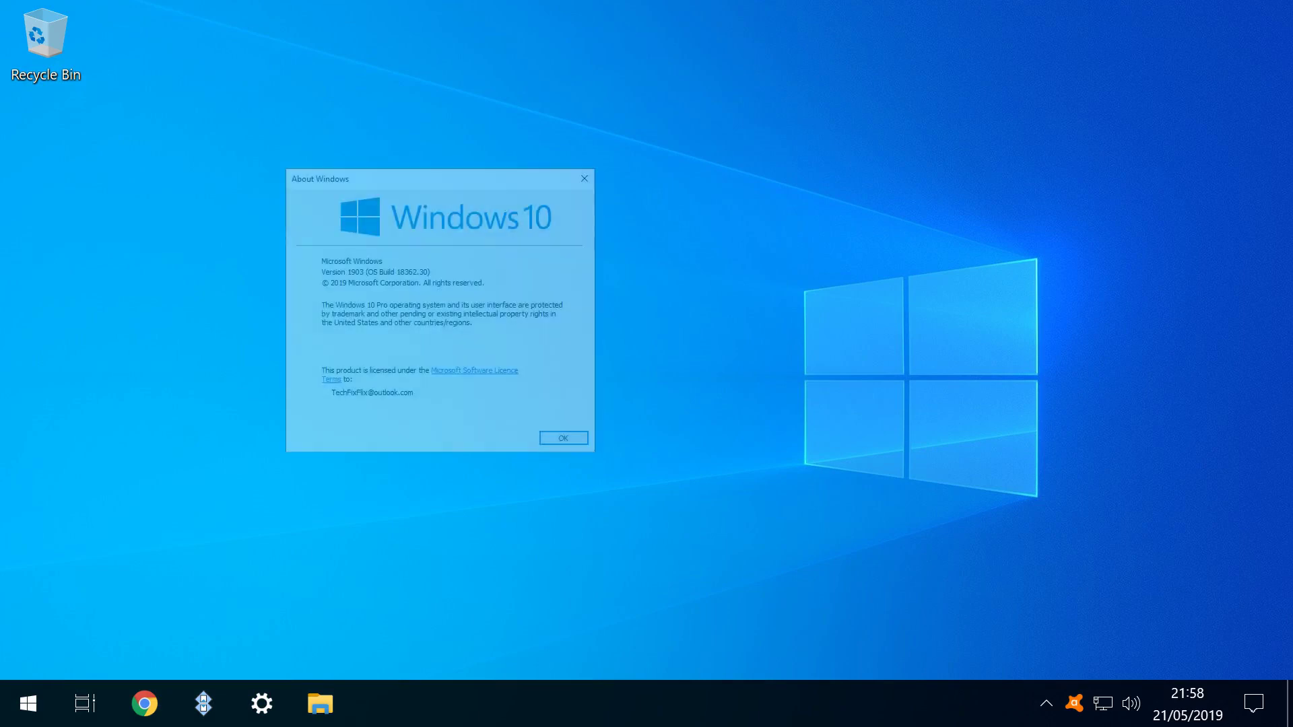
Dismiss the winver About Windows dialog showing Windows 10 version 1903.
key("Return")
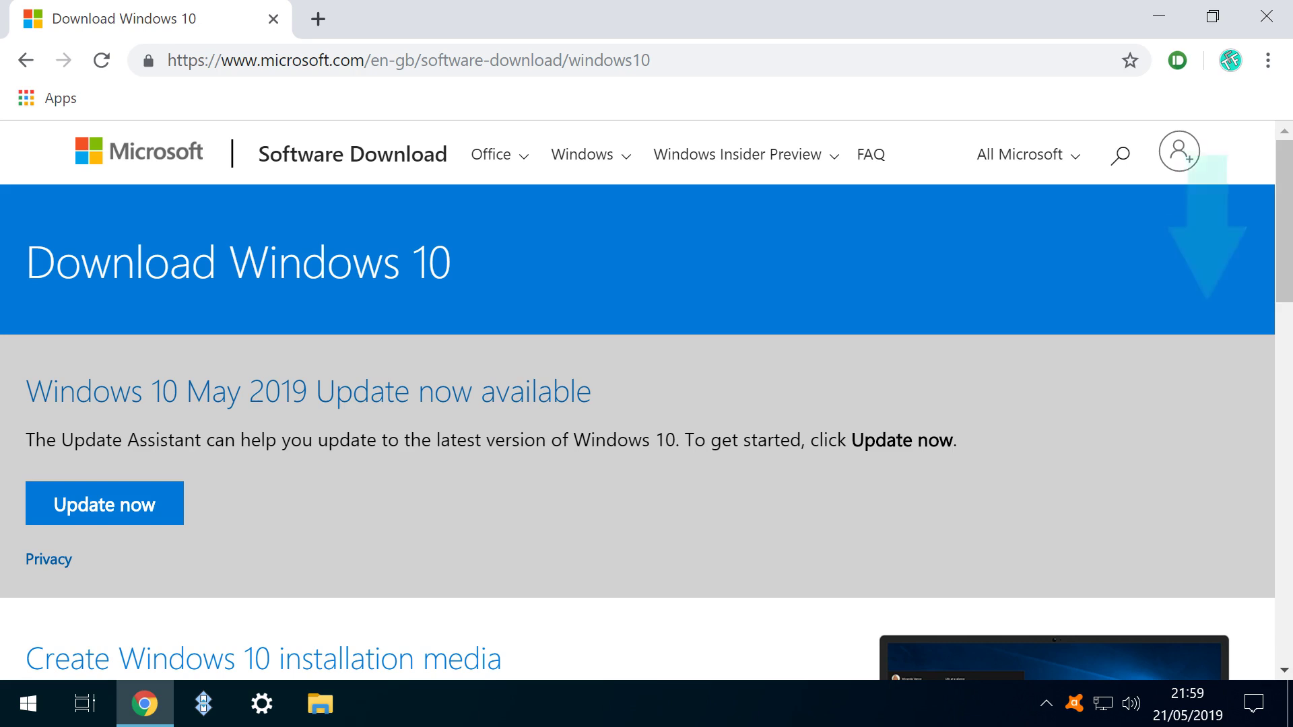
Download the Media Creation Tool via Download tool now and open the finished download's options.
scroll(638, 397, "down", 3)
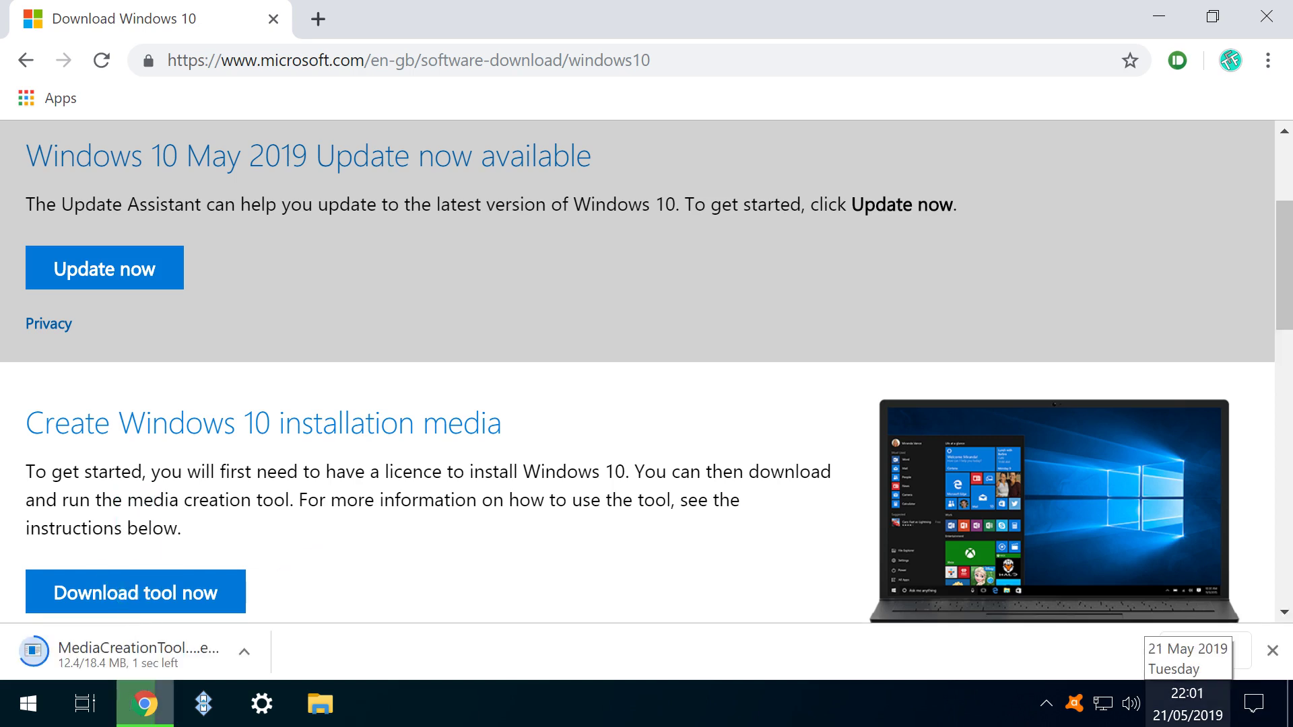
left_click(244, 652)
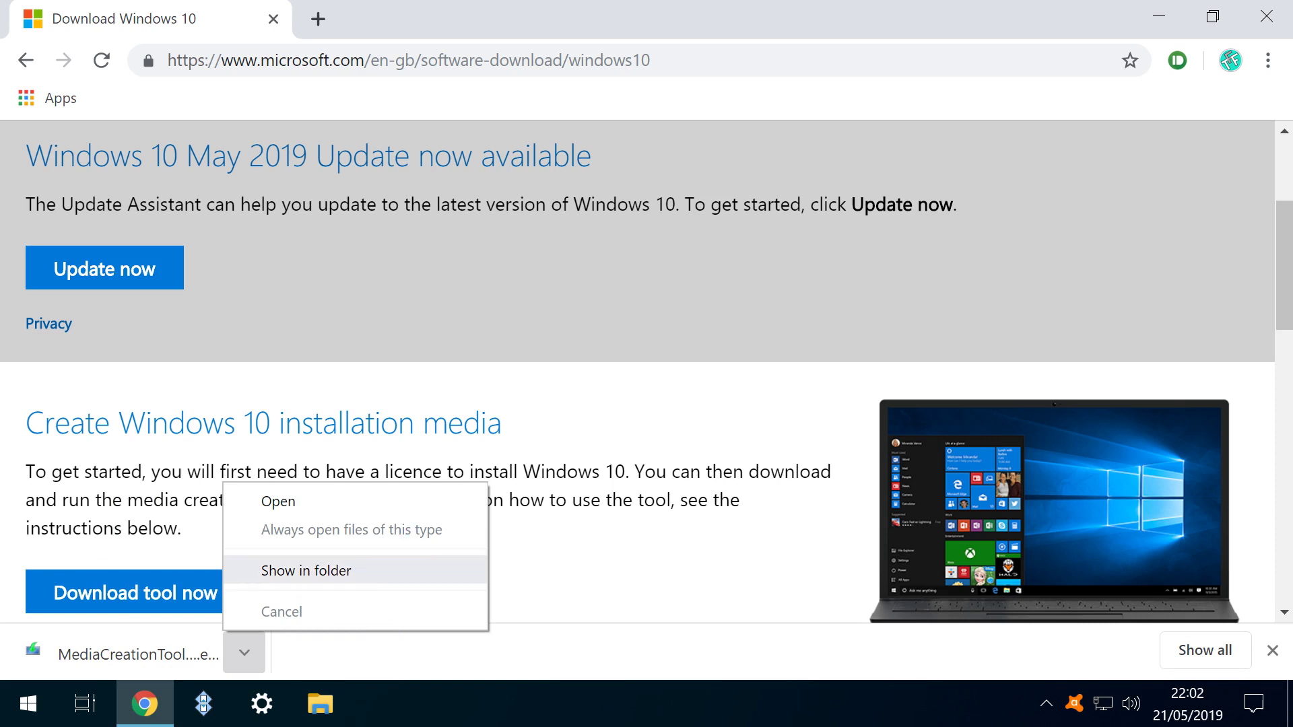
Show MediaCreationTool in its folder, run it, and accept its licence terms.
left_click(306, 570)
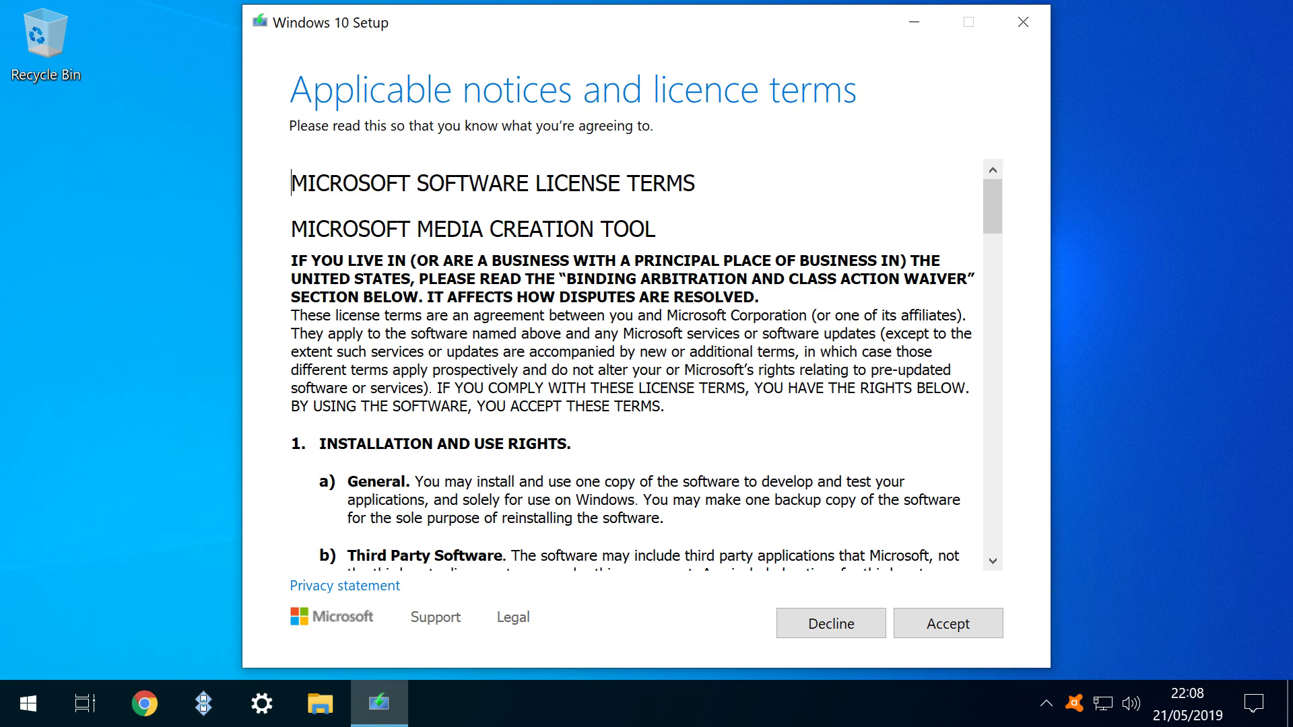
key("Return")
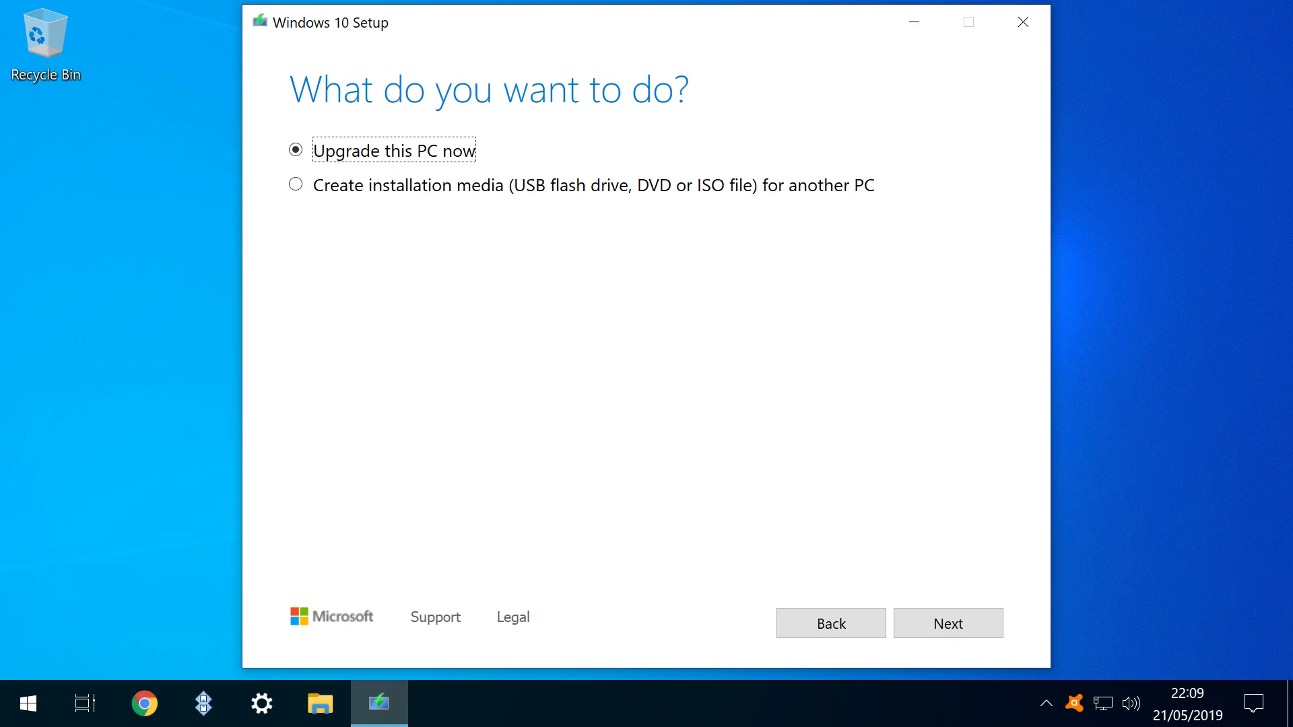
Create installation media in English (United Kingdom), Windows 10 edition, with Architecture set to Both.
left_click(296, 184)
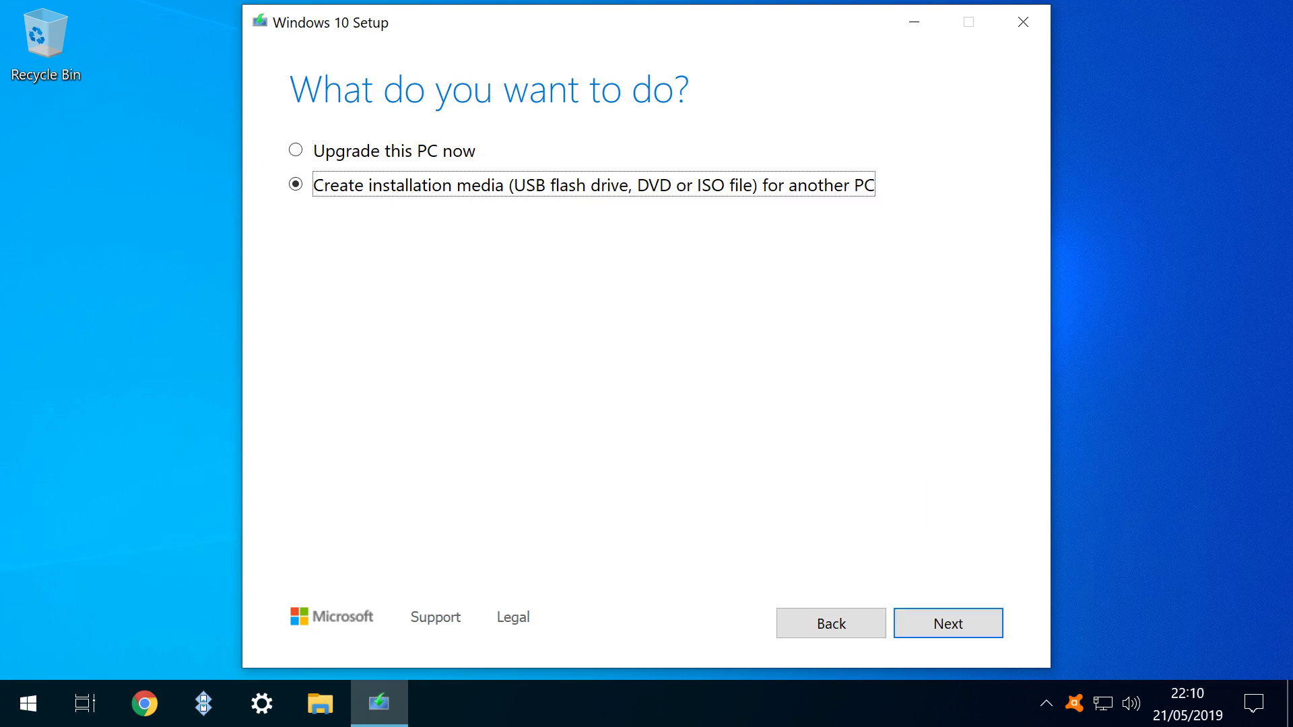
left_click(948, 623)
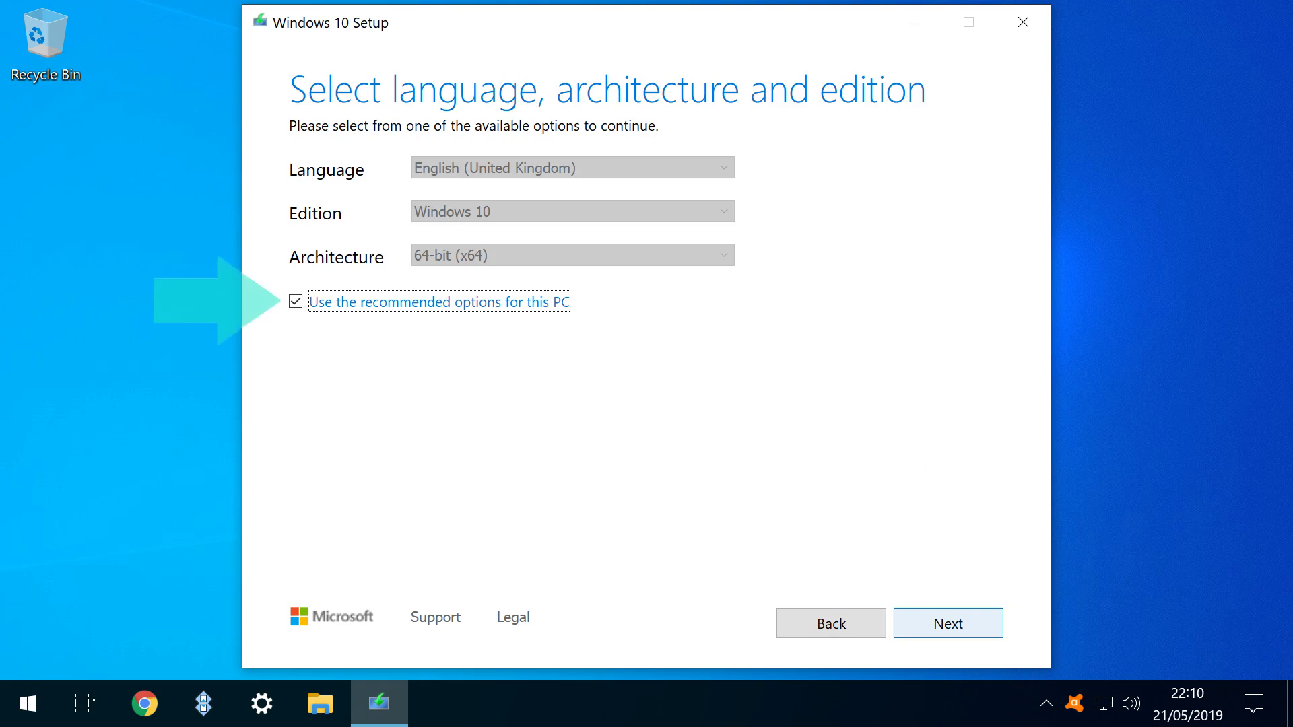
key("space")
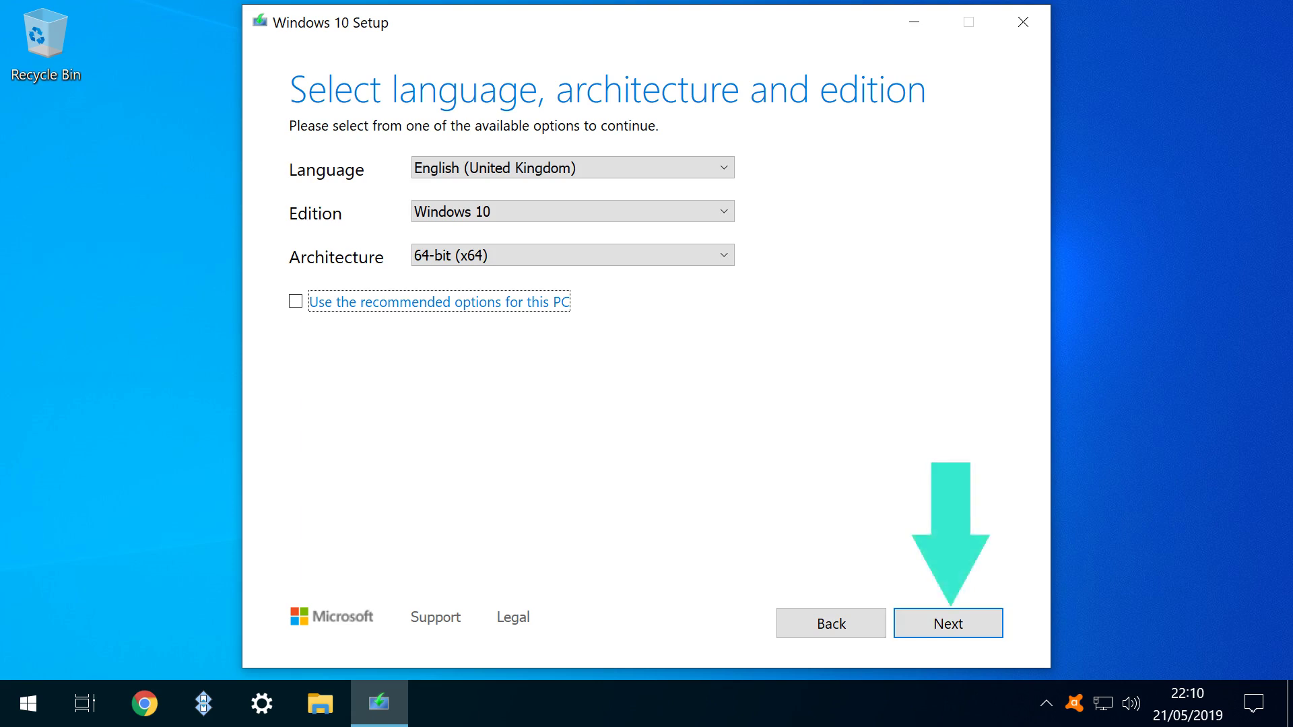
left_click(573, 168)
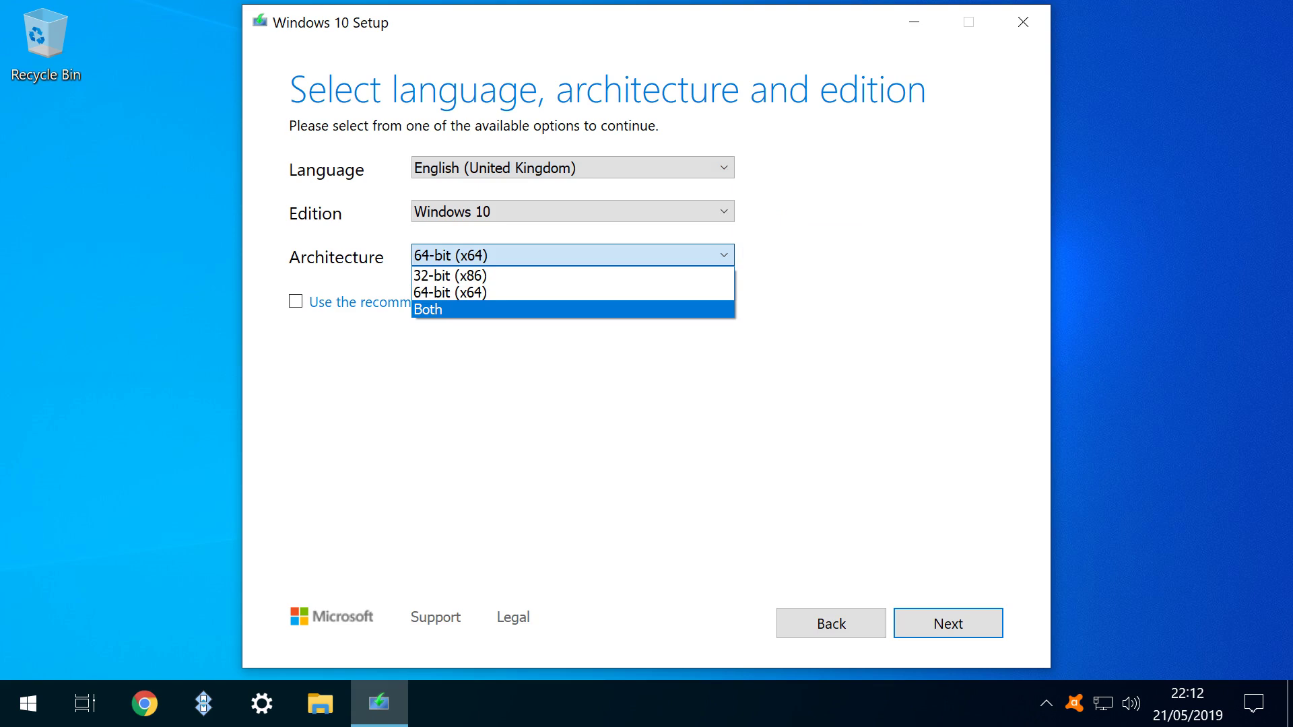
key("Return")
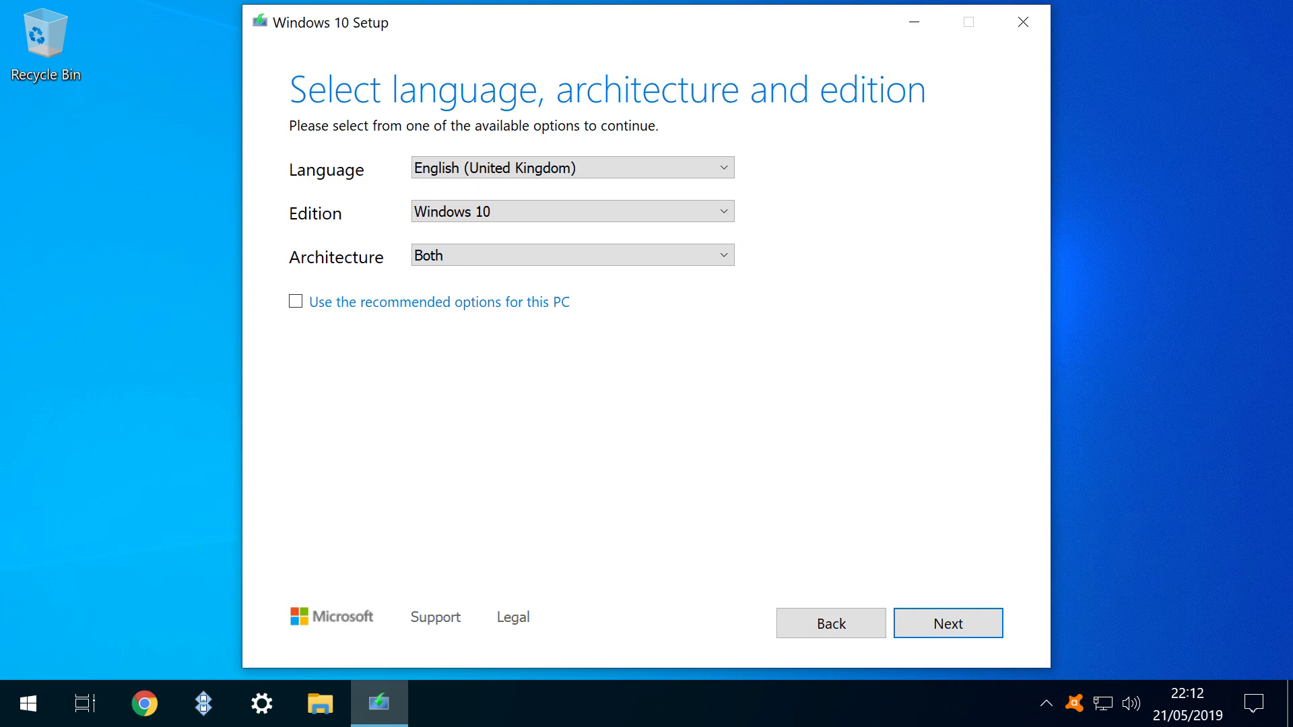
Select ISO file as the media type and proceed to choose its save location.
key("Return")
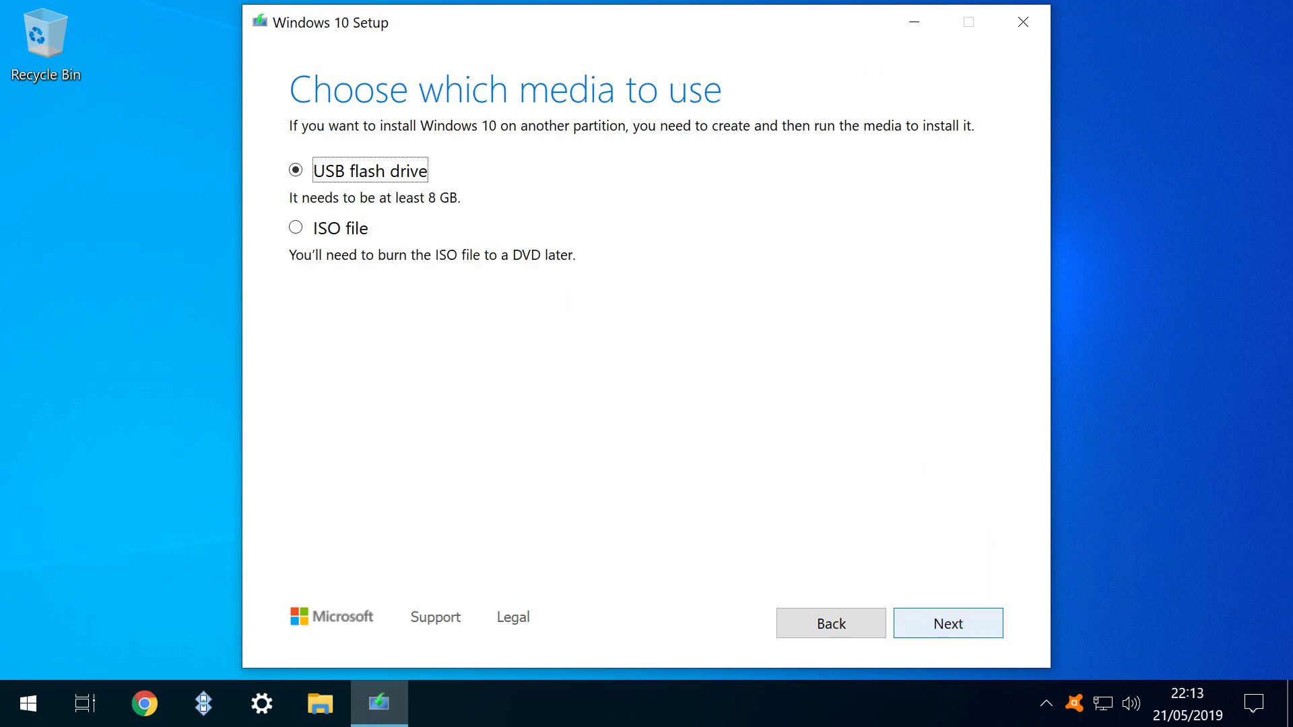
left_click(295, 228)
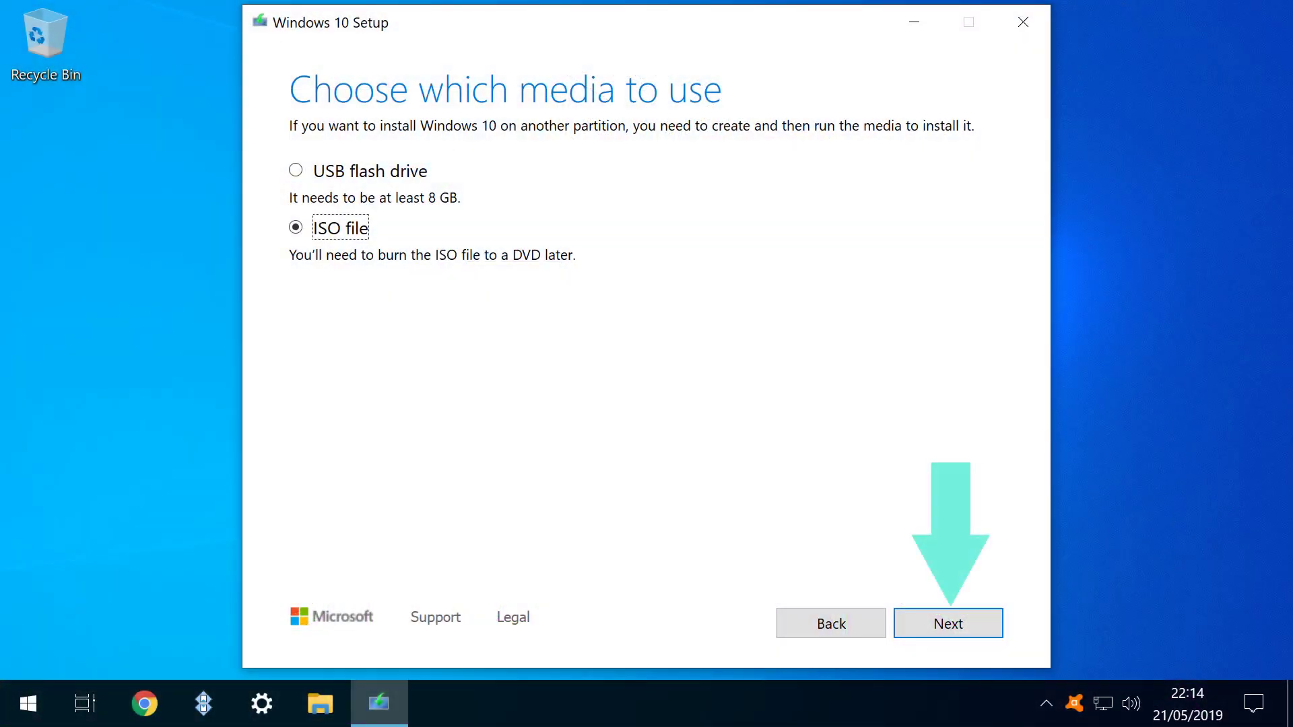
key("Return")
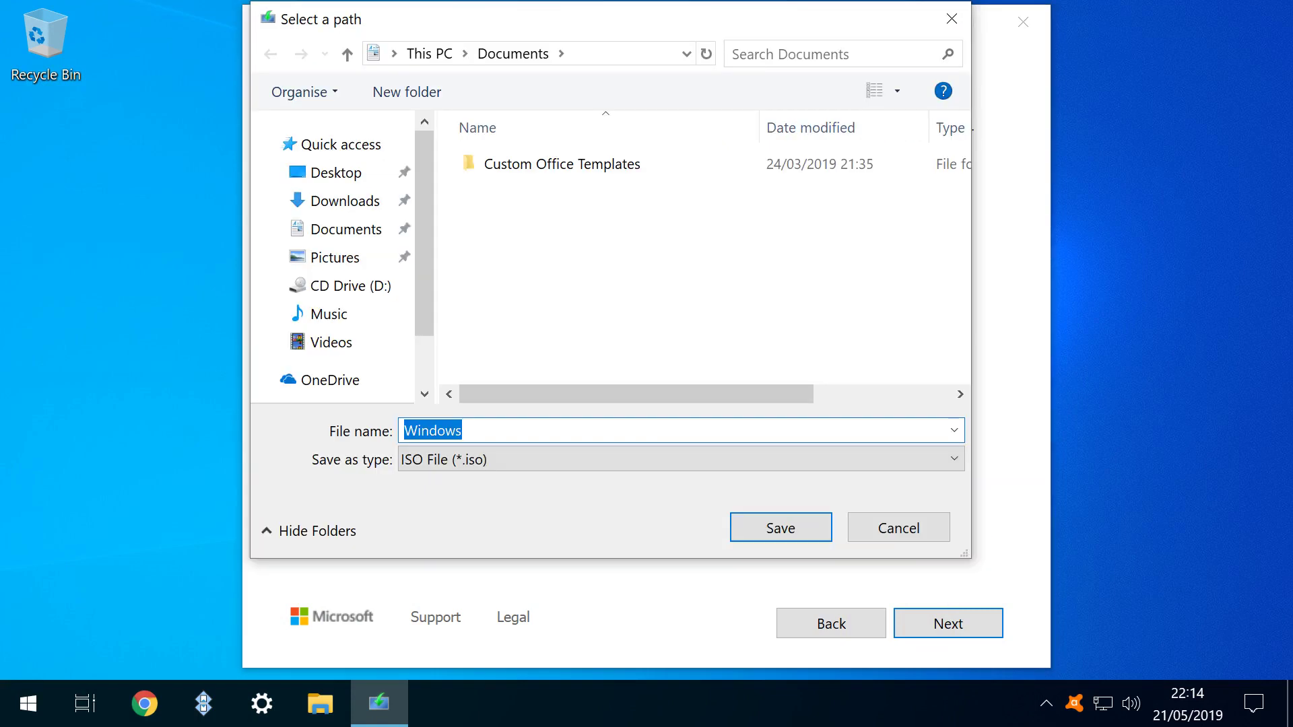
Save the ISO in Downloads as 'Windows 10 May 2019 Update 32 And 64 Bit'.
left_click(345, 201)
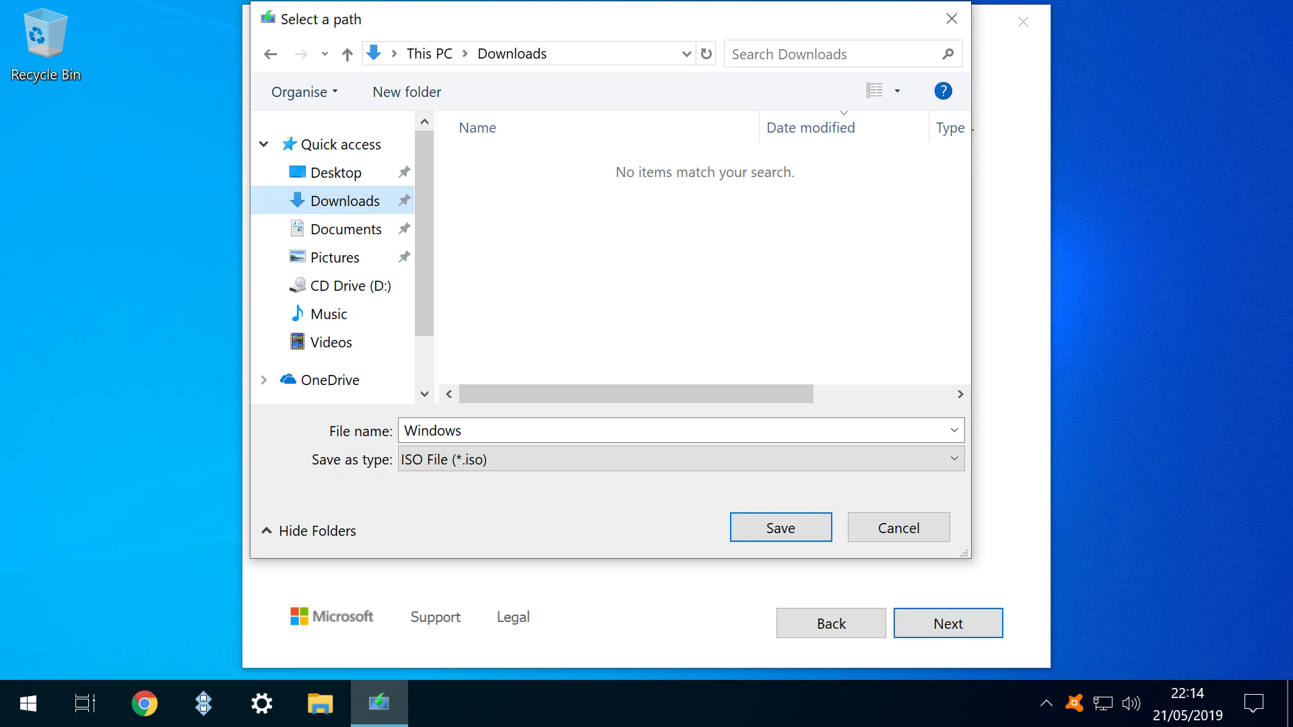
type("10 May 2019 Update 32 And 64 Bit")
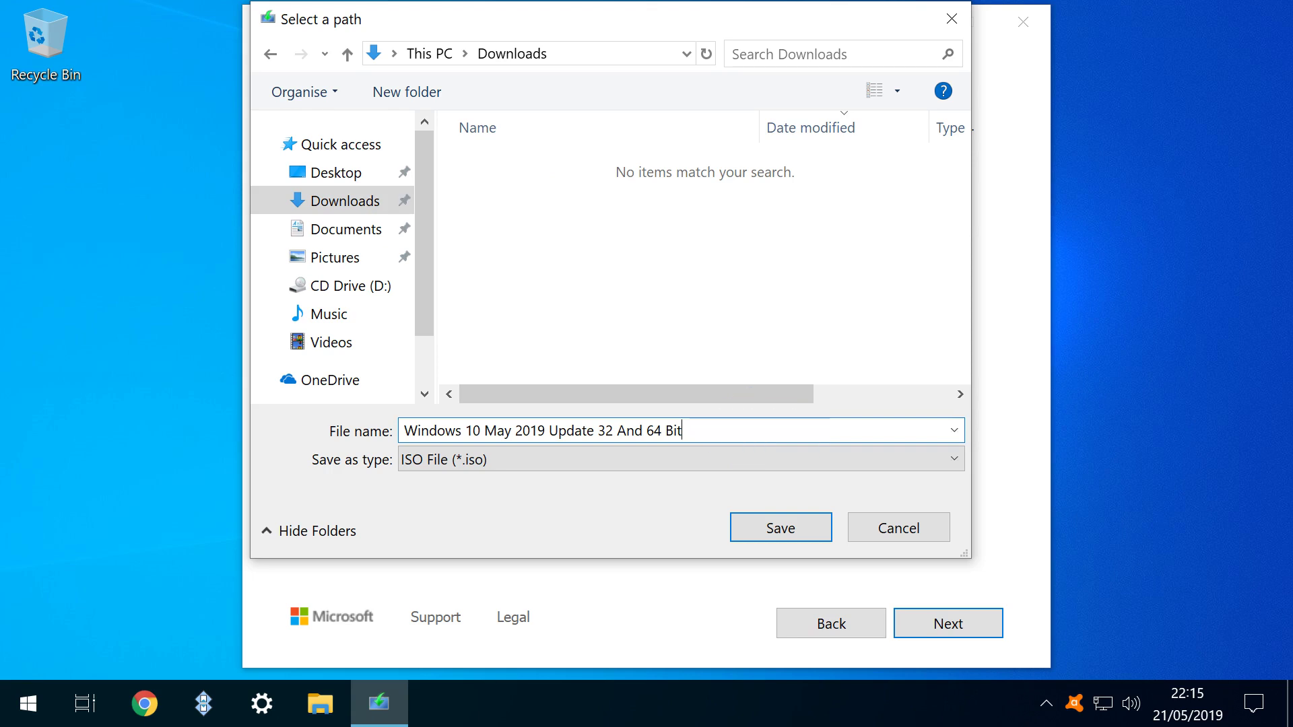
key("Return")
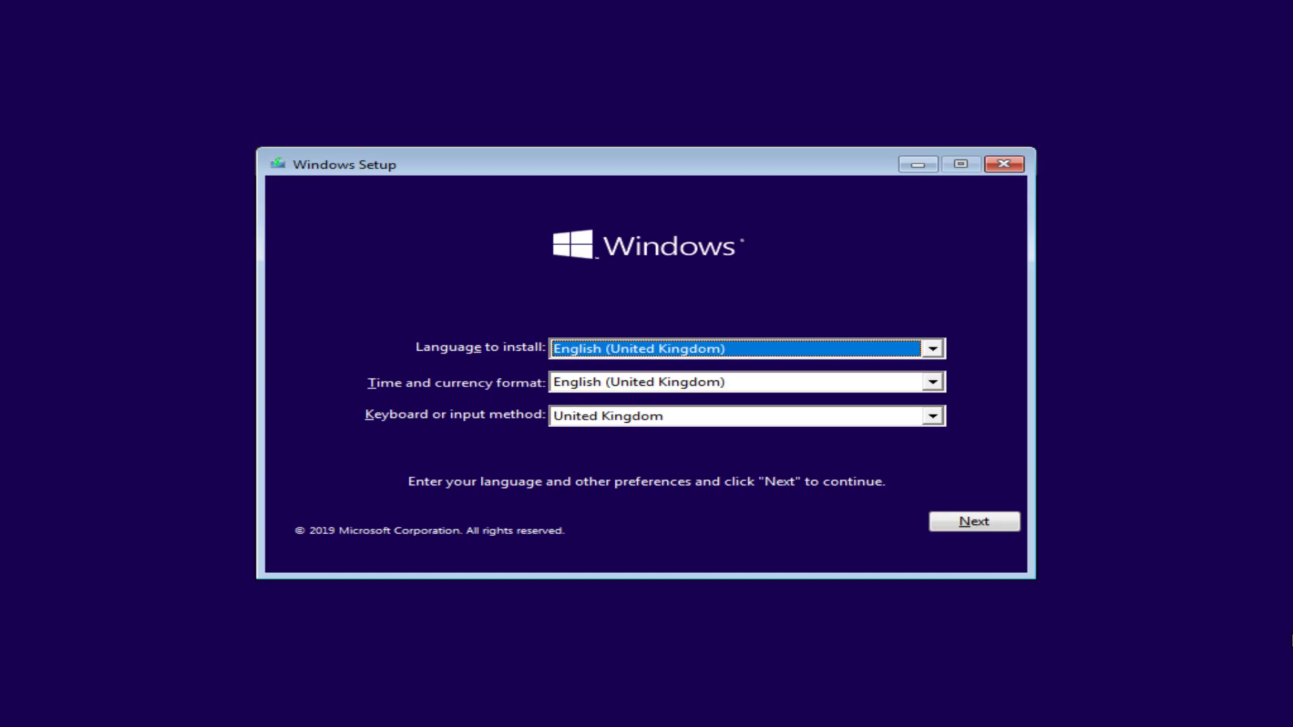
Accept the English (United Kingdom) language settings and choose Install now.
key("Return")
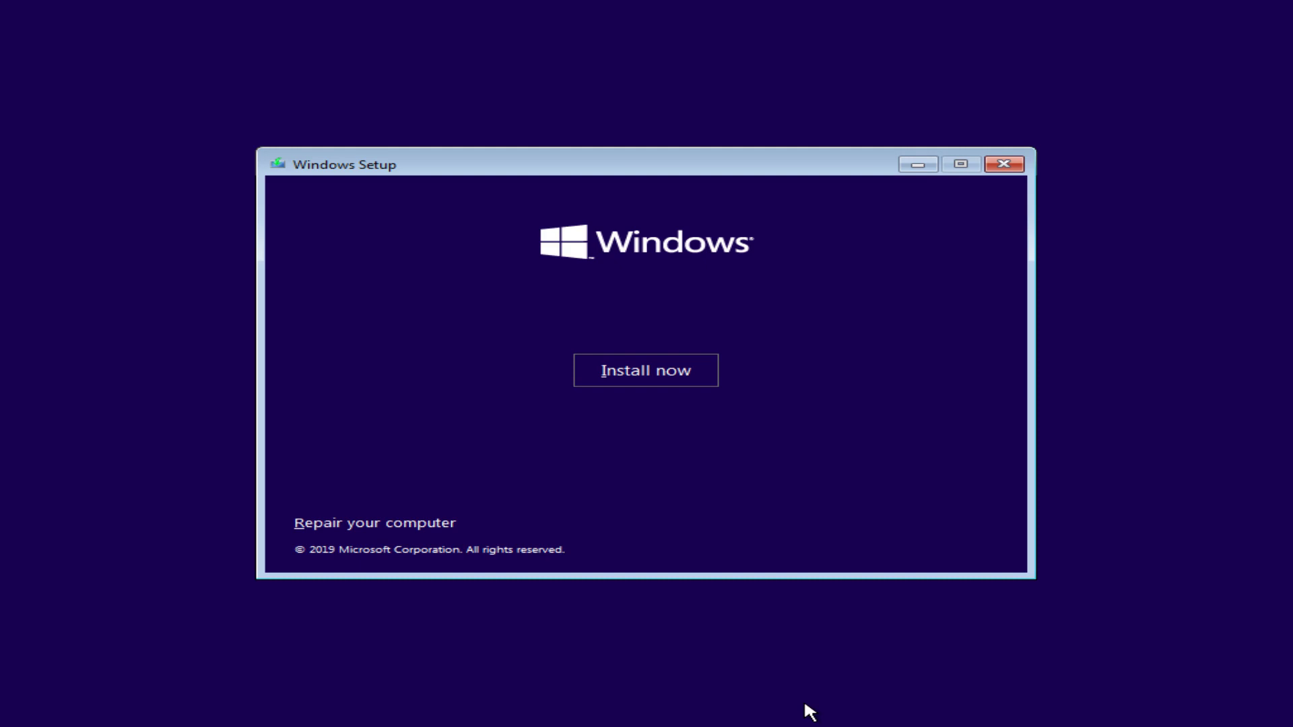
key("Return")
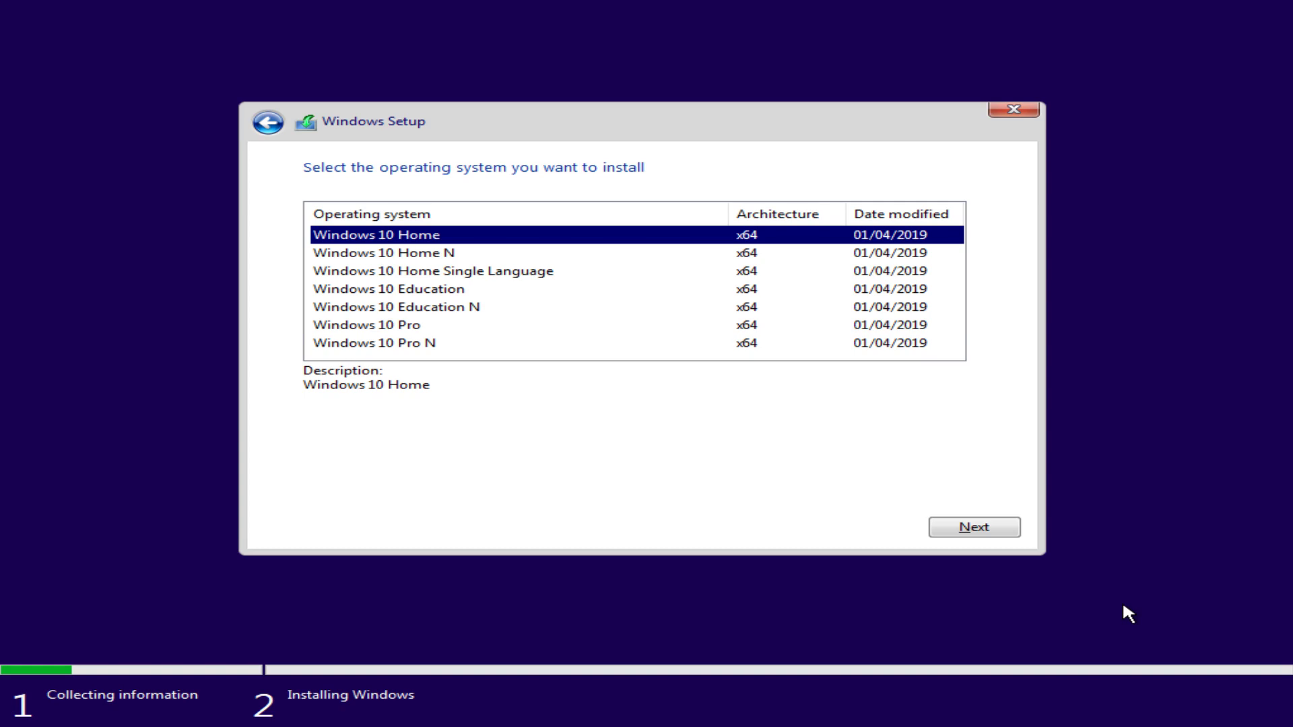
Select the Windows 10 Pro x64 edition and accept the licence terms.
key("Down")
key("Down")
key("Down")
key("Down")
key("Down")
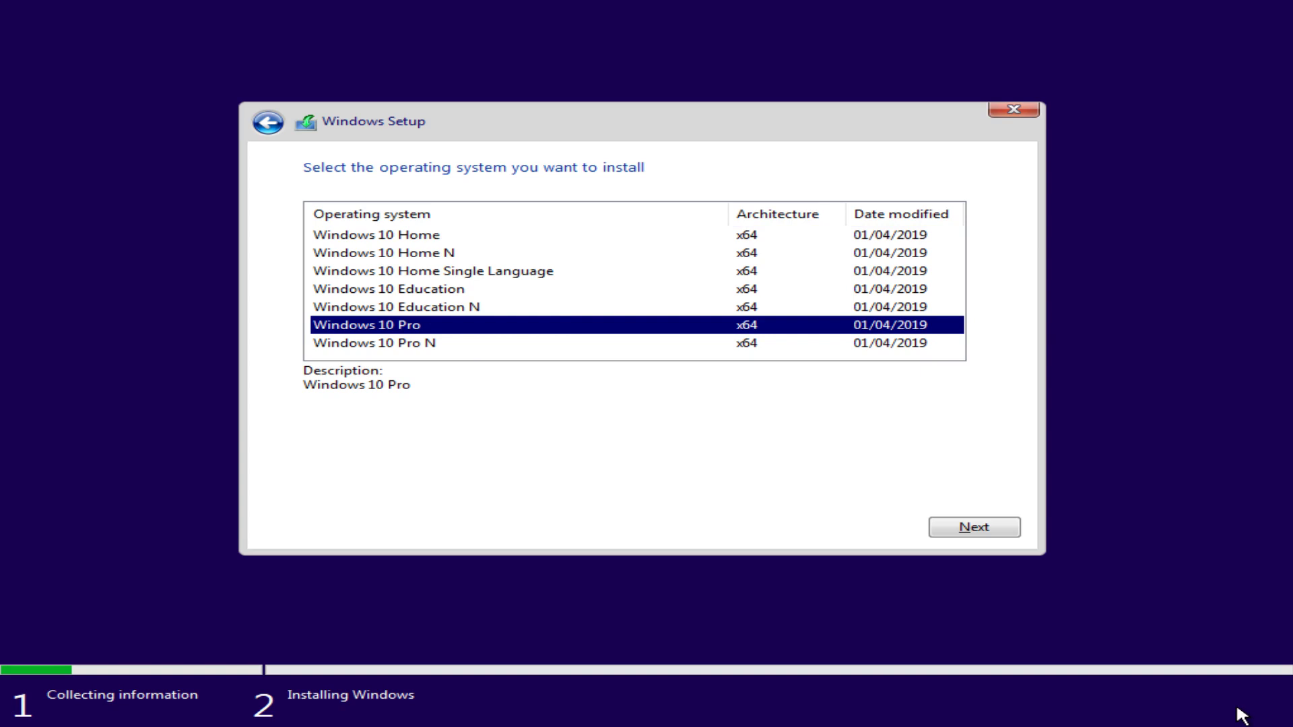
left_click(985, 530)
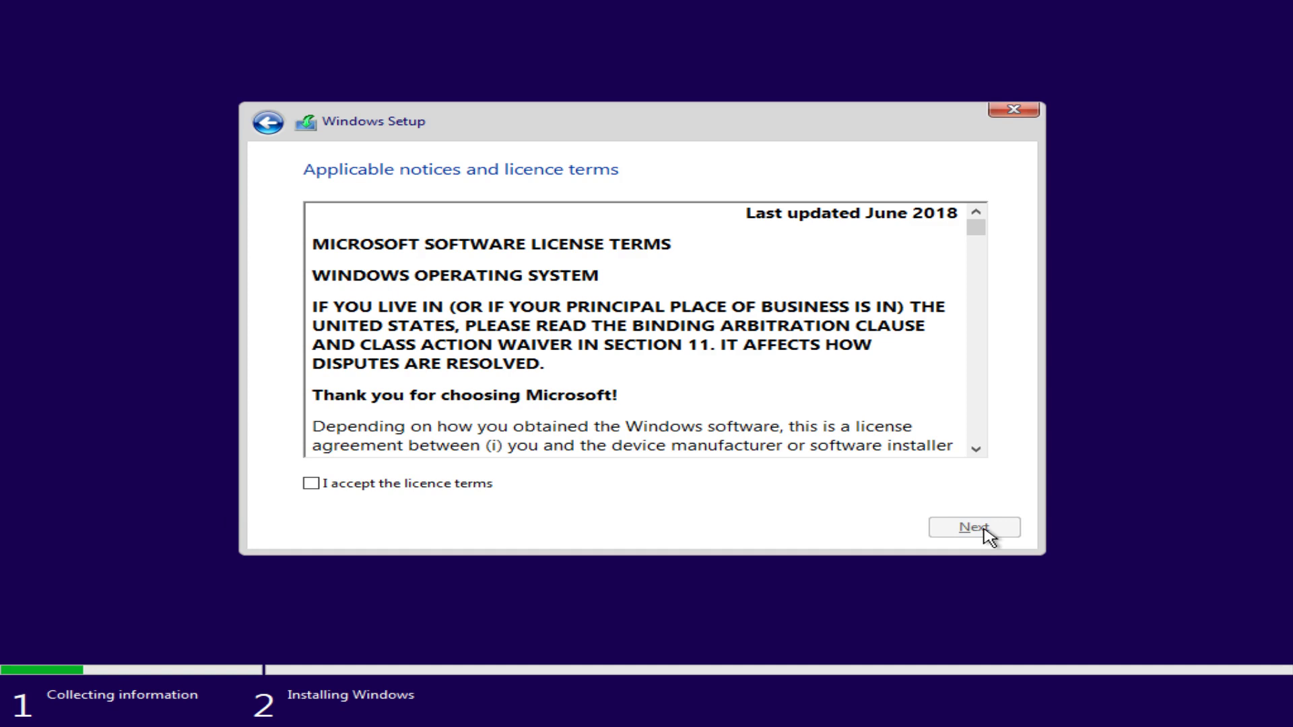
key("alt+a")
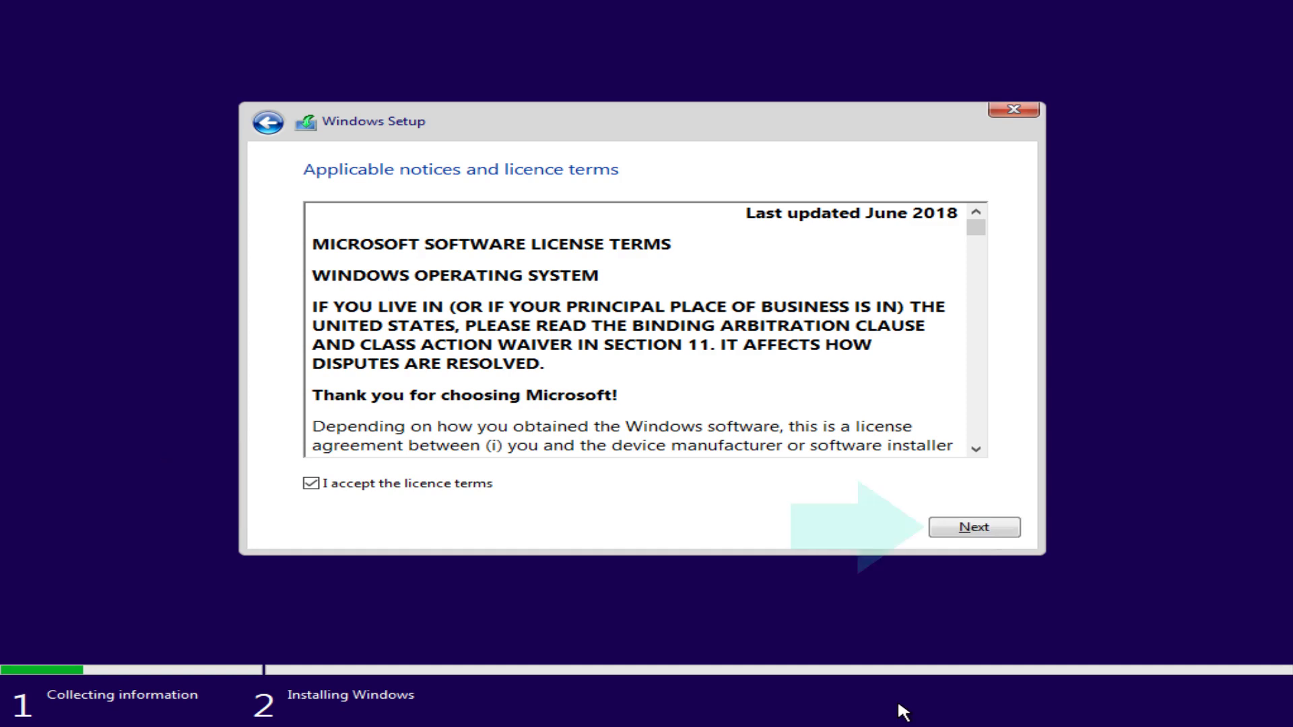
key("alt+n")
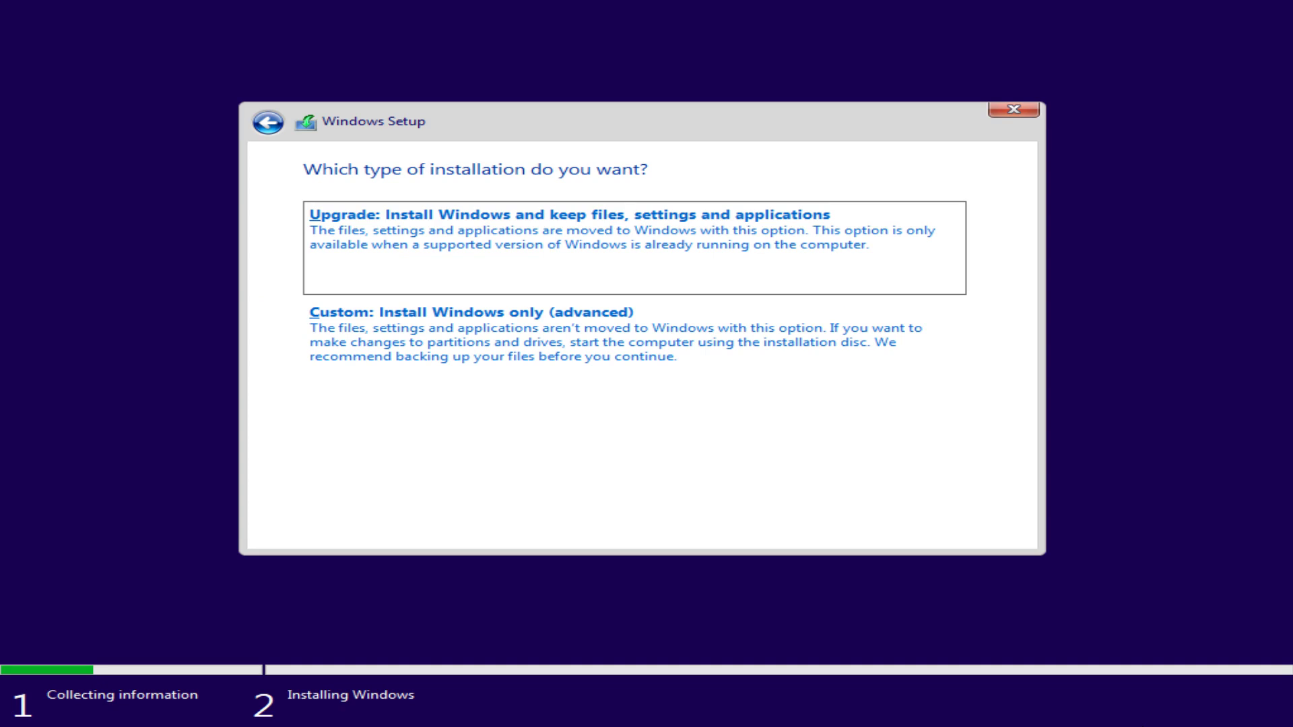
Choose Custom: Install Windows only (advanced) for a clean install.
left_click(871, 339)
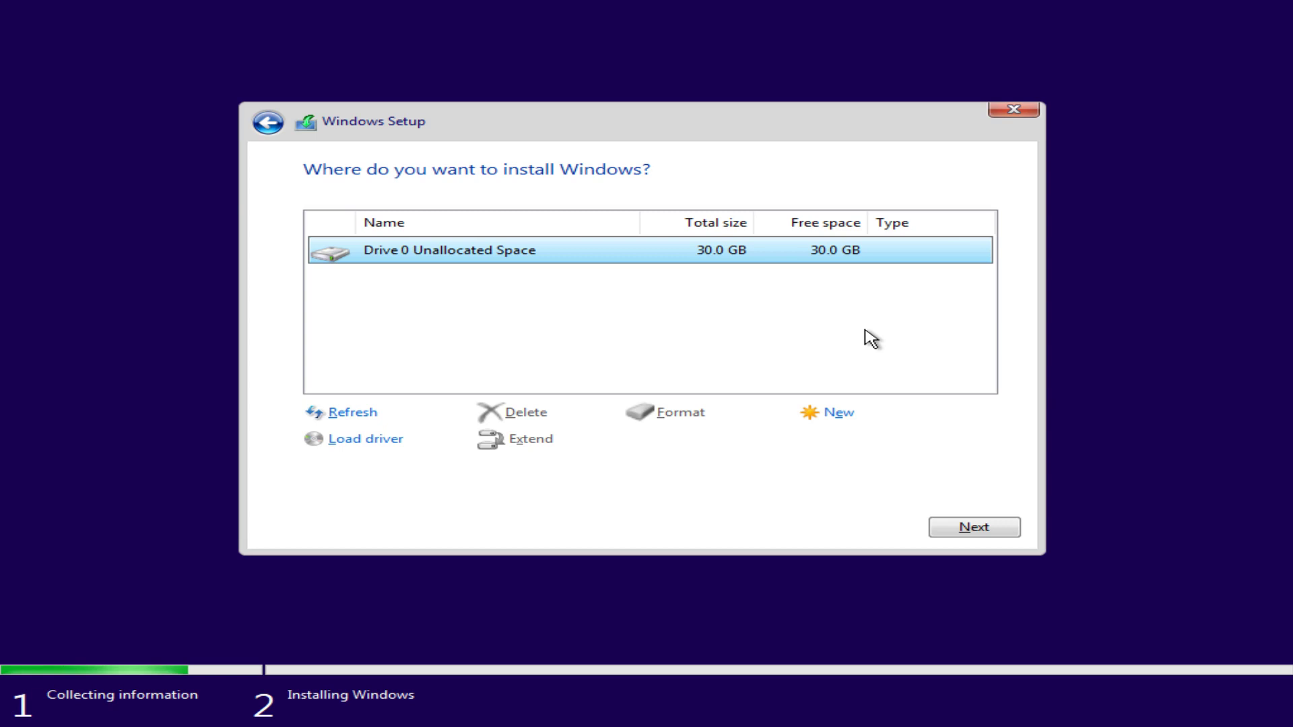
Install Windows onto Drive 0's 30.0 GB unallocated space and let setup run.
left_click(1013, 529)
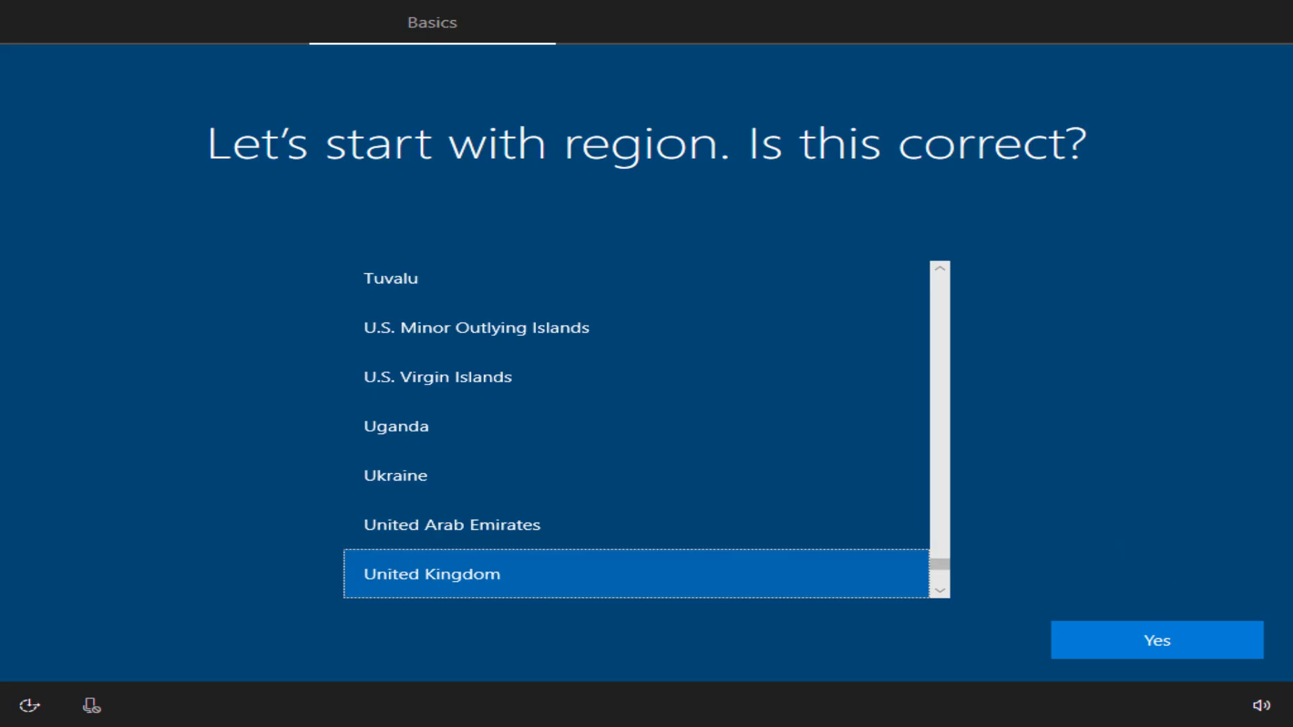
Confirm the region, accept the United Kingdom keyboard layout, and skip adding a second layout.
key("Return")
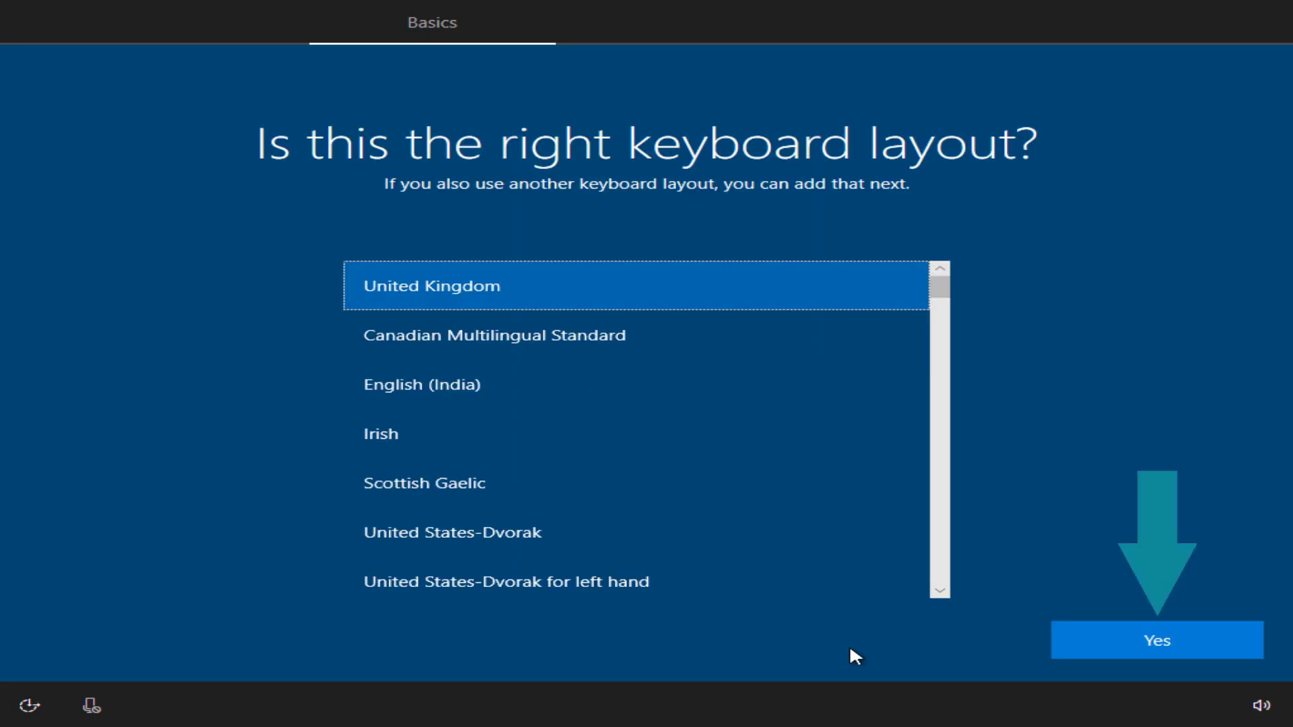
left_click(1196, 640)
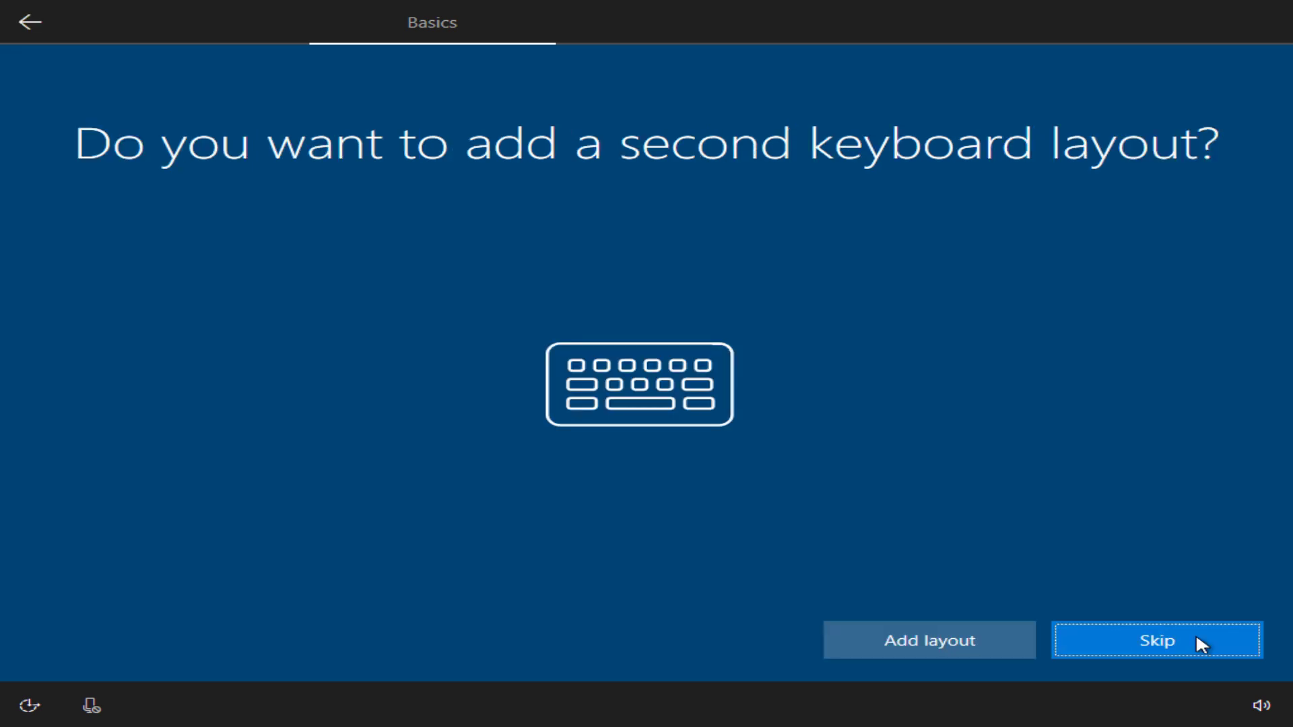
left_click(1202, 646)
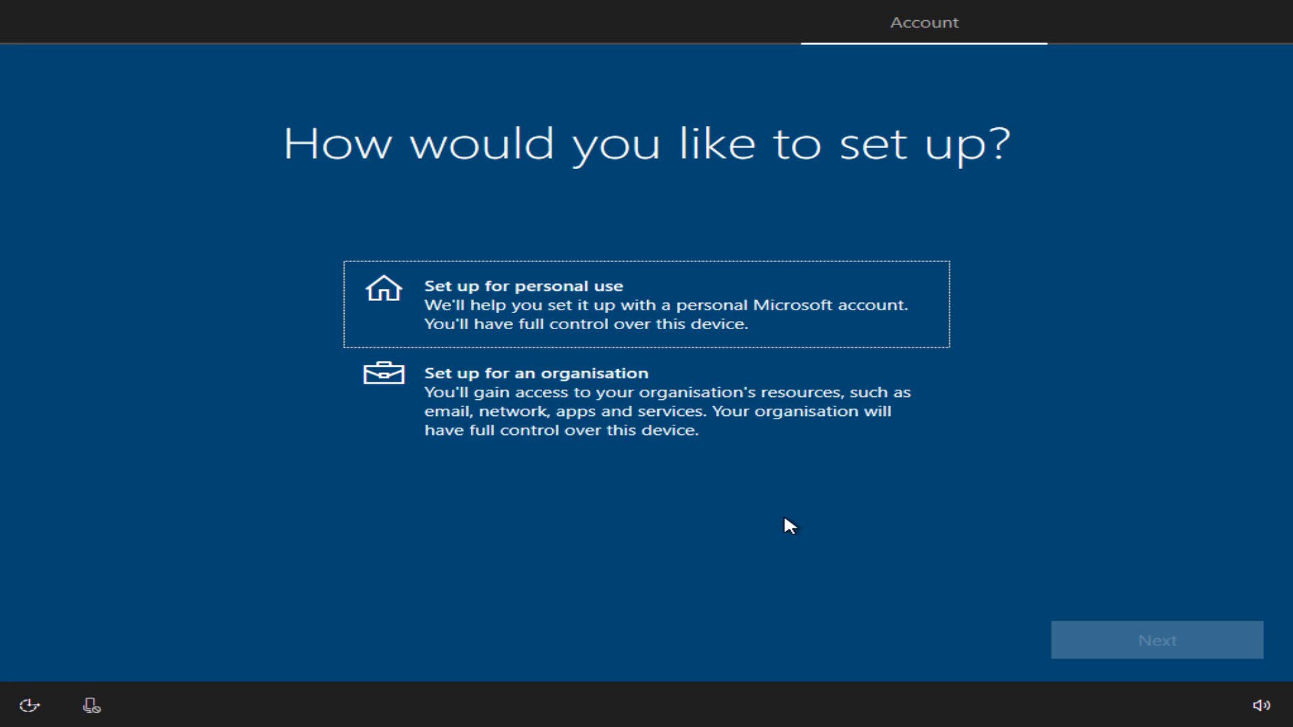
Choose to set up the PC for personal use and continue.
left_click(803, 326)
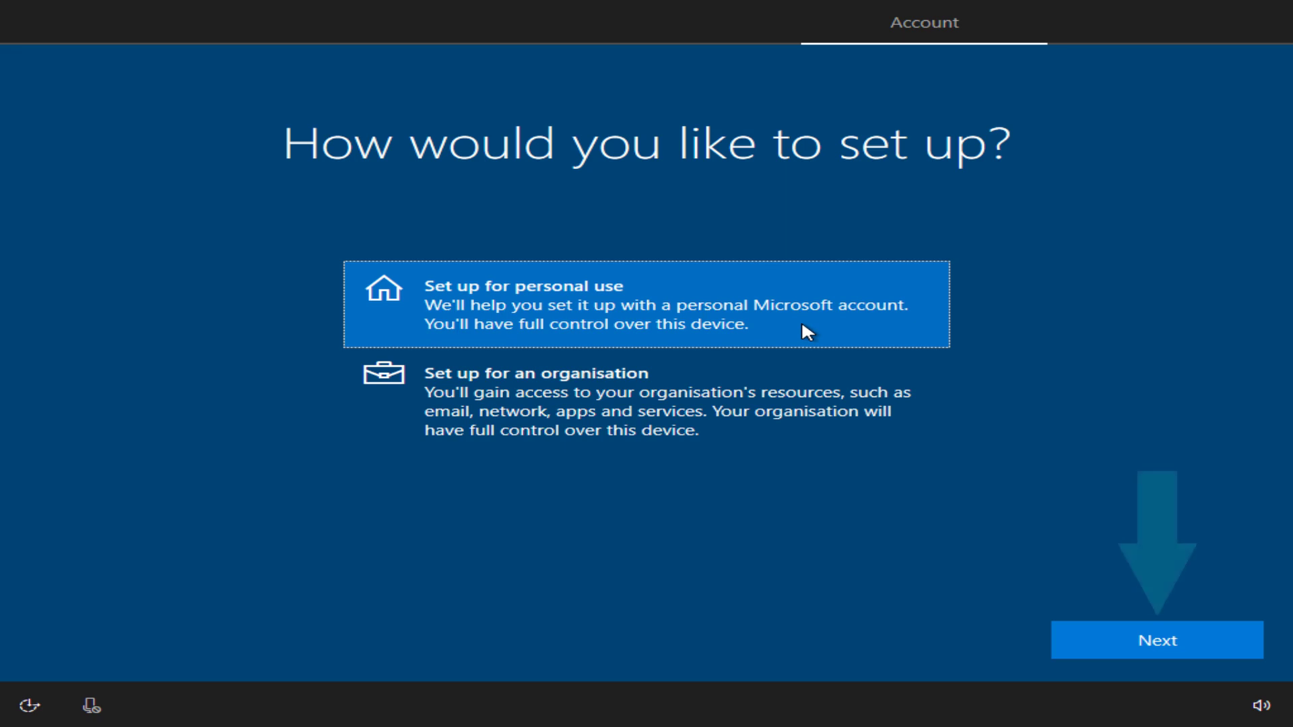
left_click(1074, 653)
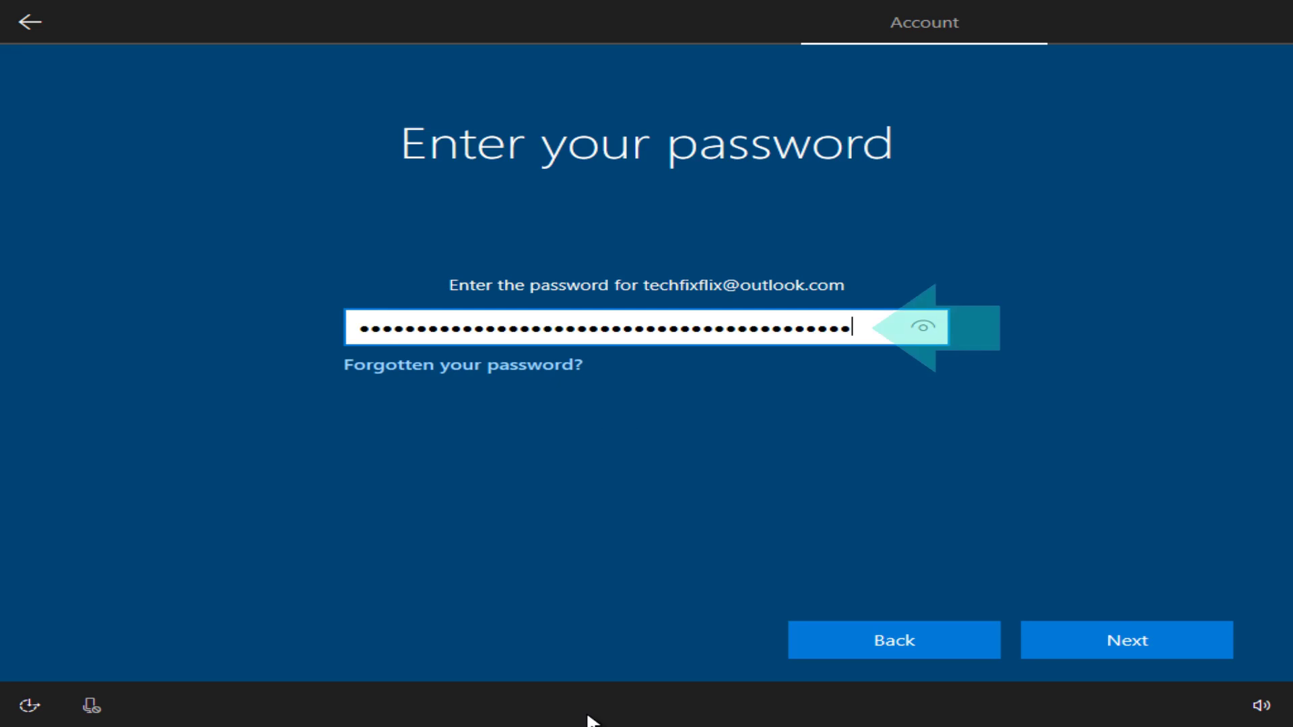
Submit the account password, then create and confirm a four-digit Windows Hello PIN.
left_click(1181, 650)
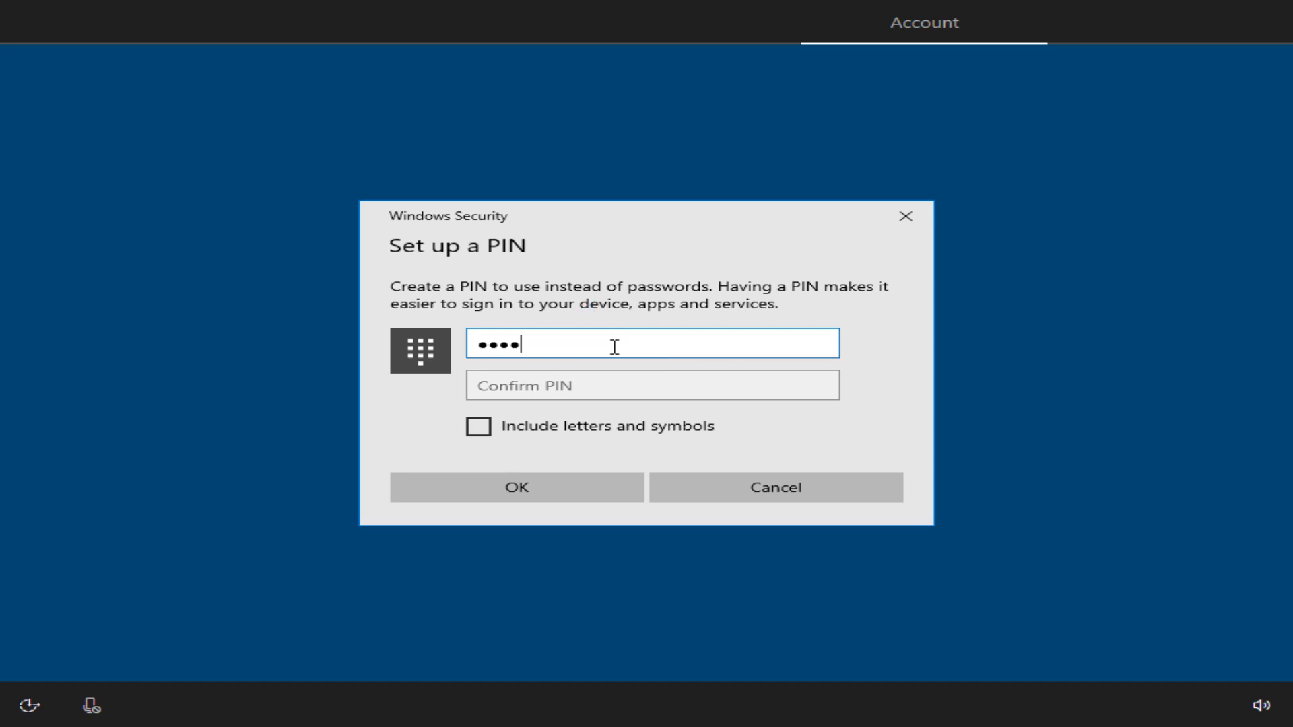
left_click(650, 388)
type("1234")
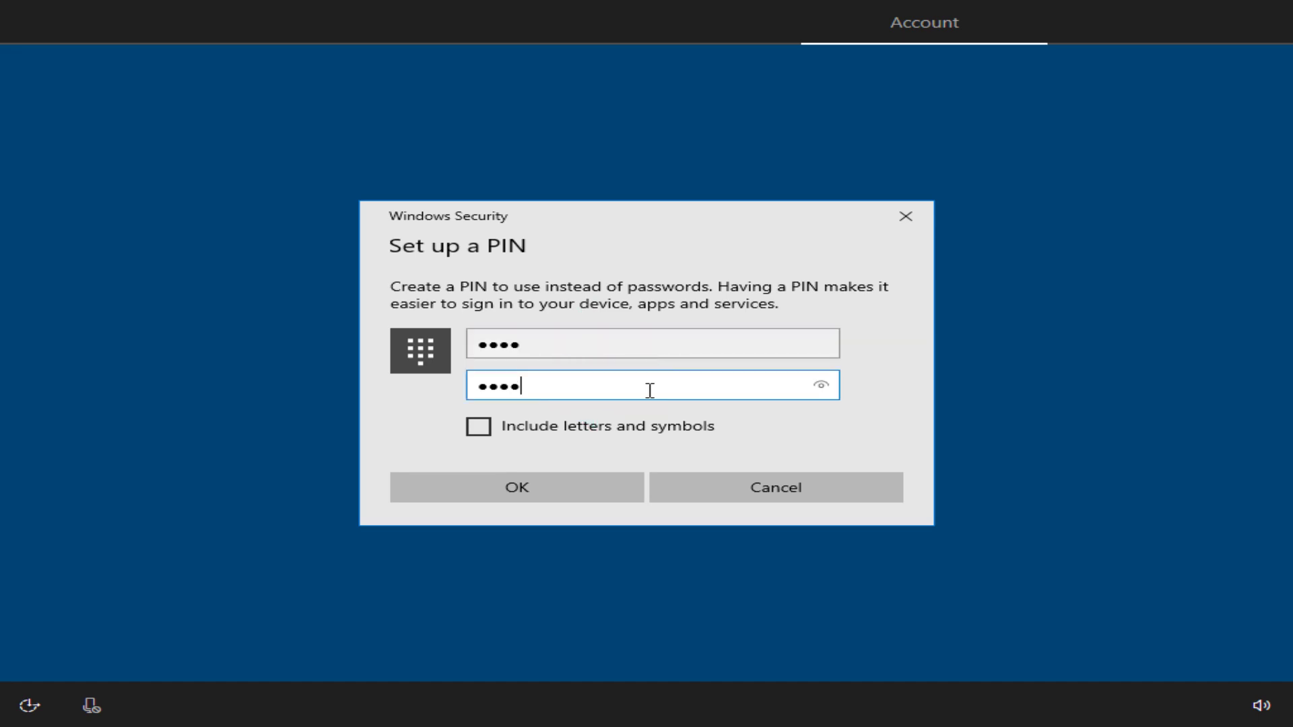
left_click(567, 495)
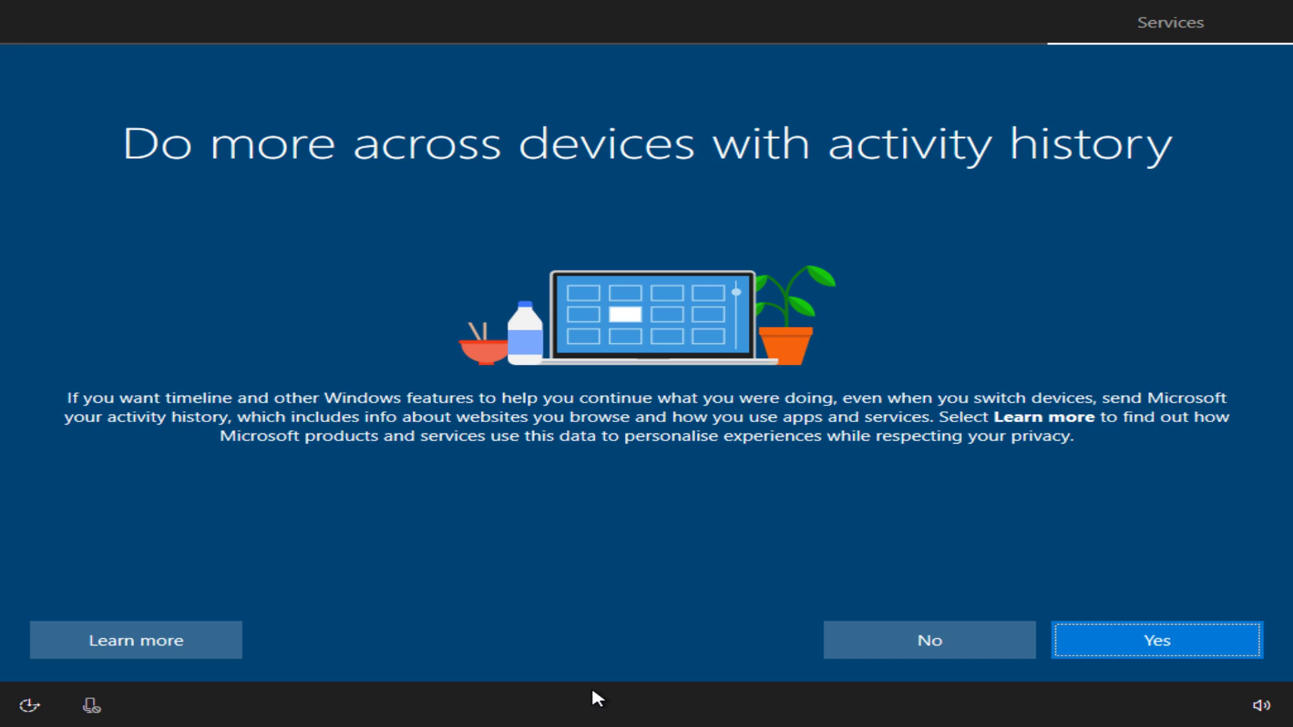
Turn on activity history across devices.
left_click(1085, 631)
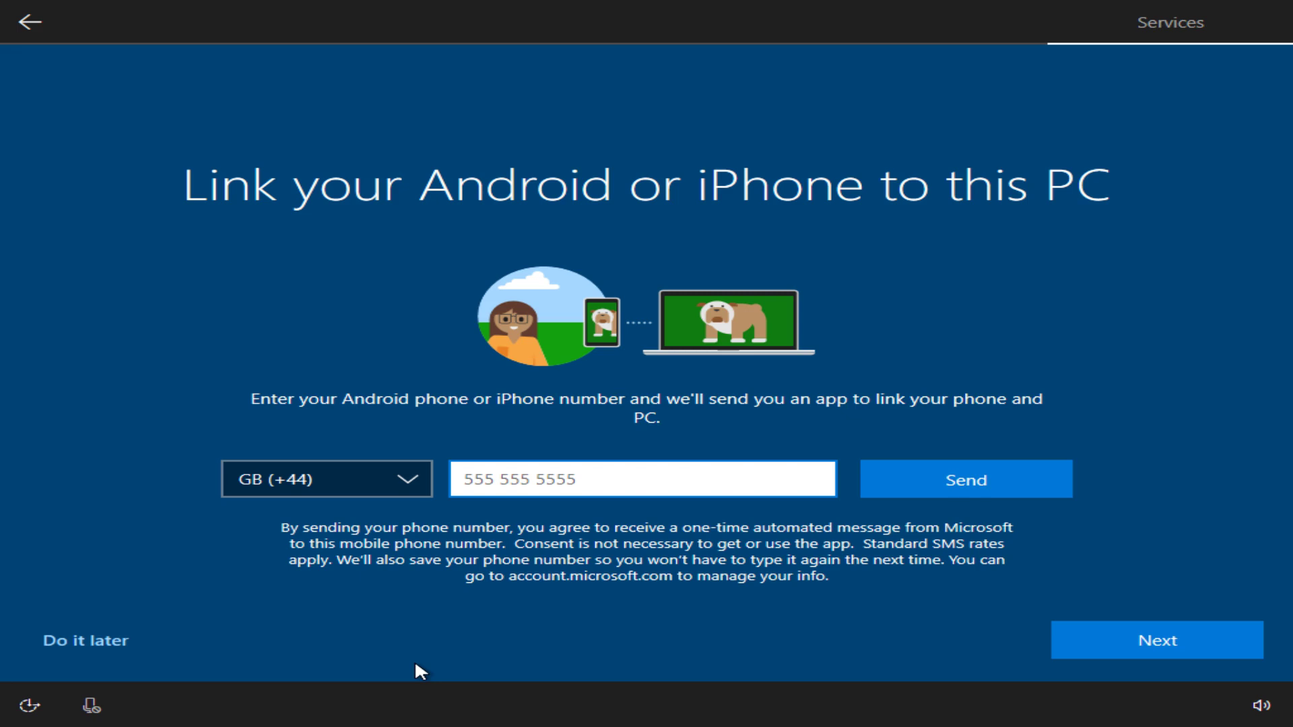
Skip phone linking, keep OneDrive backup, accept Cortana with 'Hey Cortana' on, and choose online speech recognition.
left_click(1054, 643)
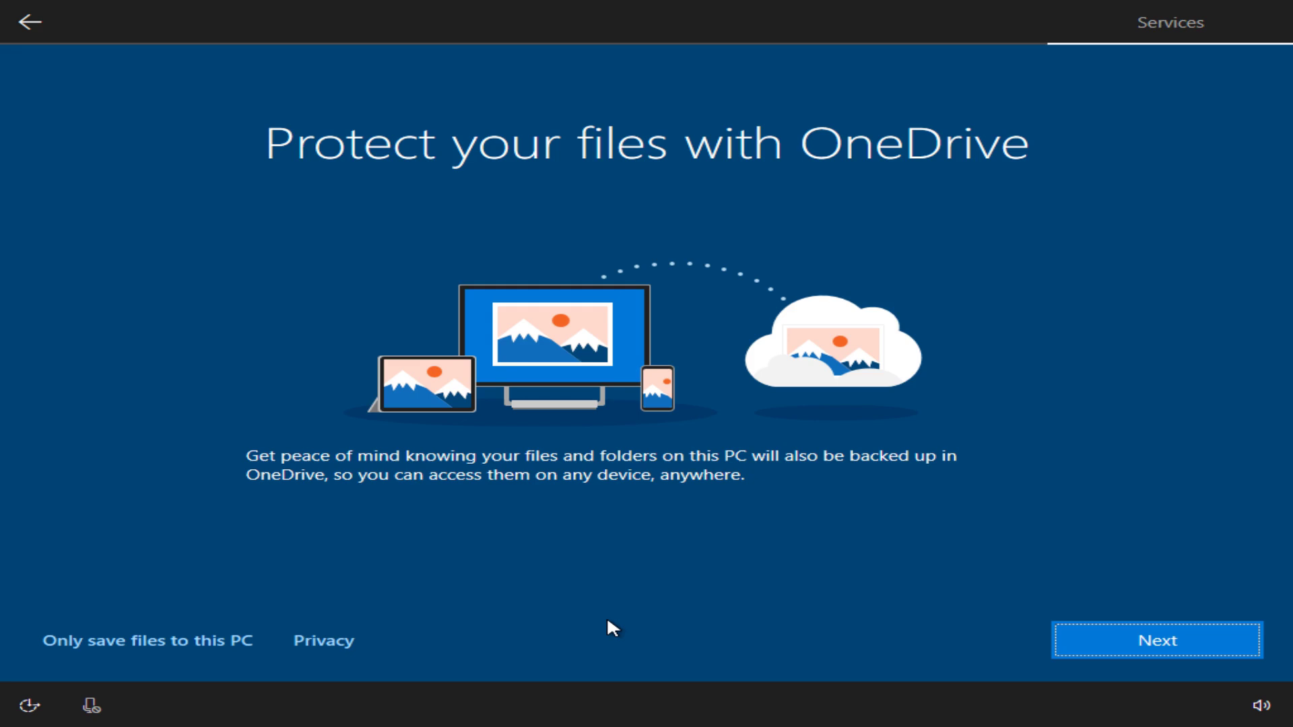
left_click(1243, 647)
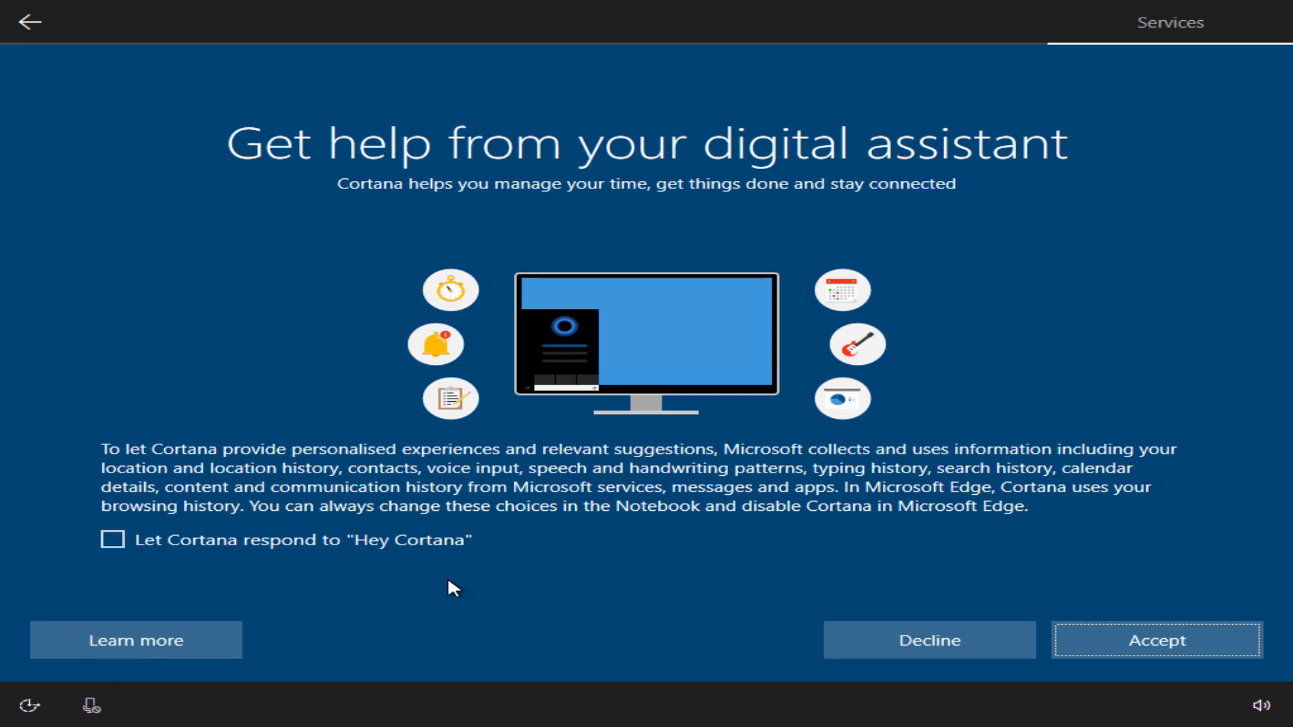
left_click(303, 540)
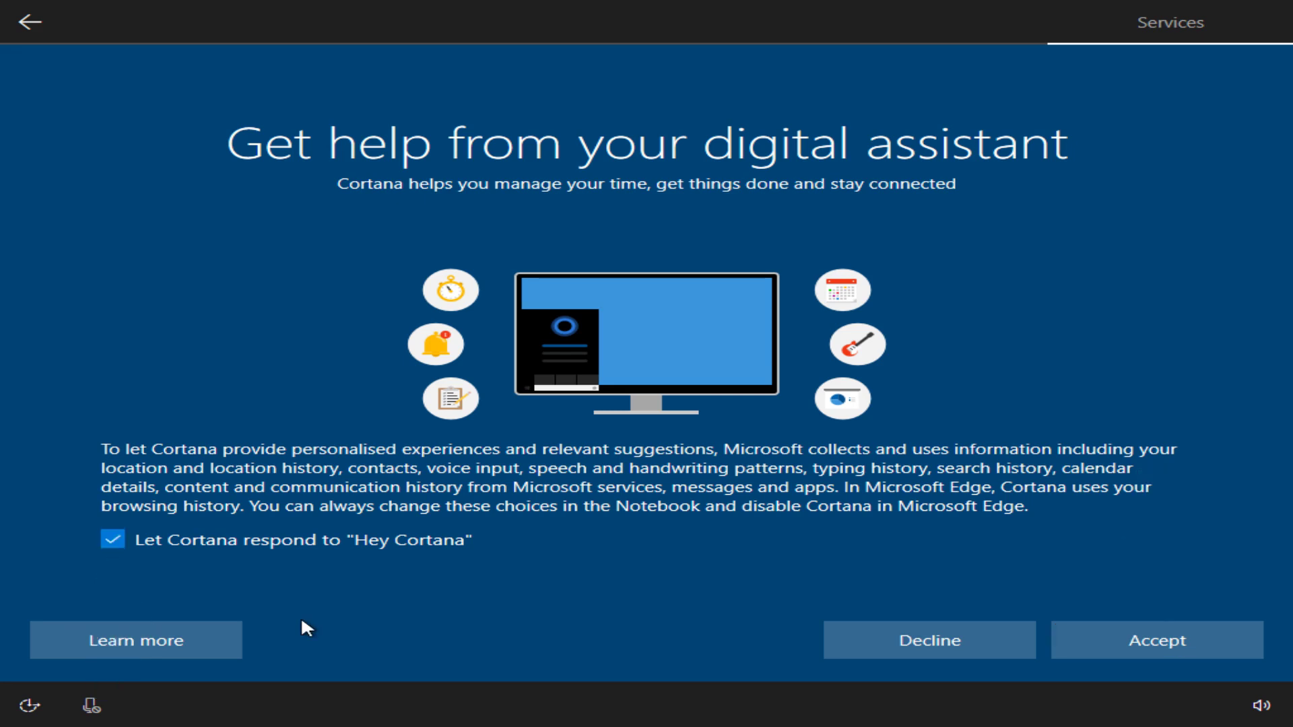
left_click(1178, 626)
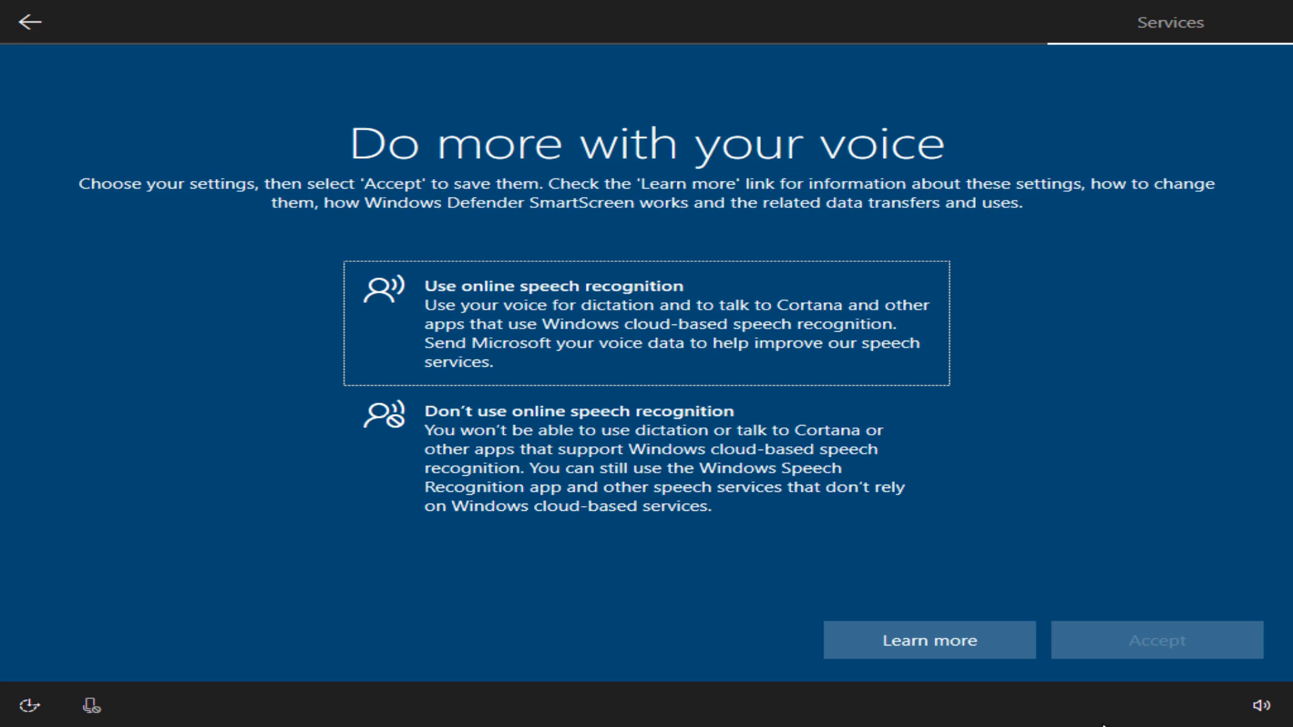
left_click(886, 284)
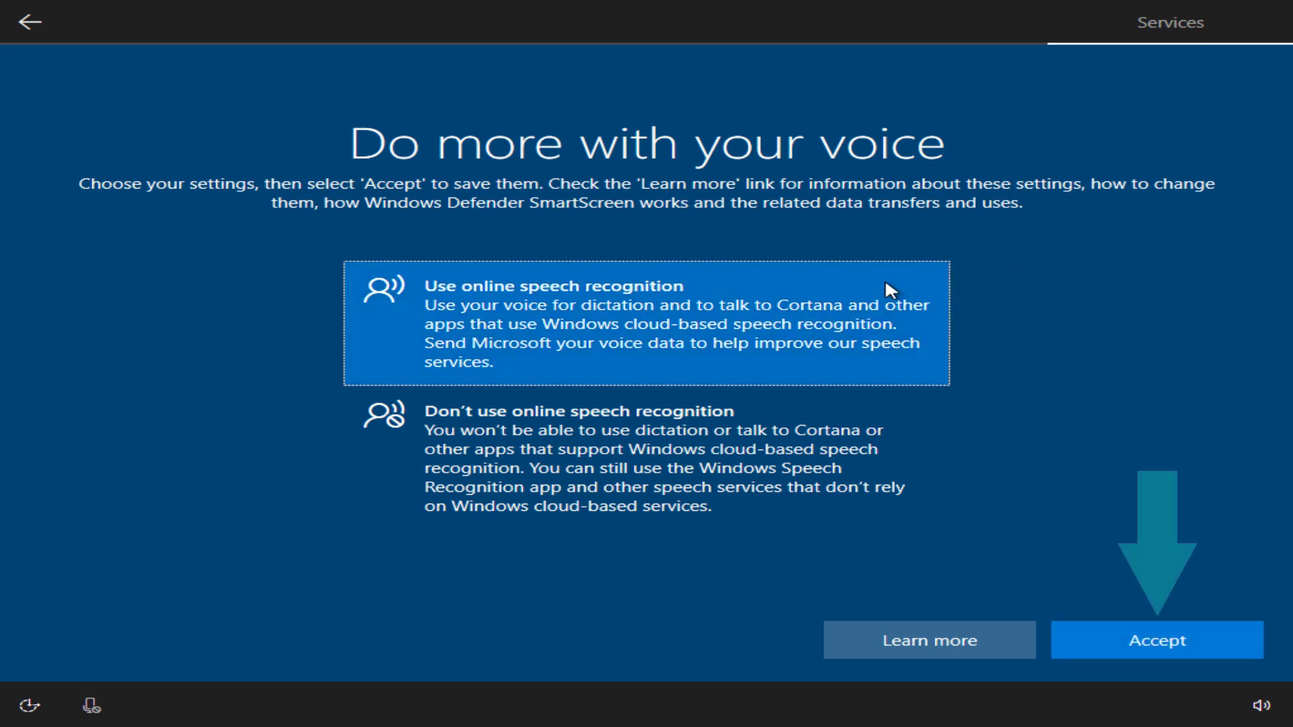
Accept online speech recognition, then allow location and turn on Find my device.
left_click(1077, 649)
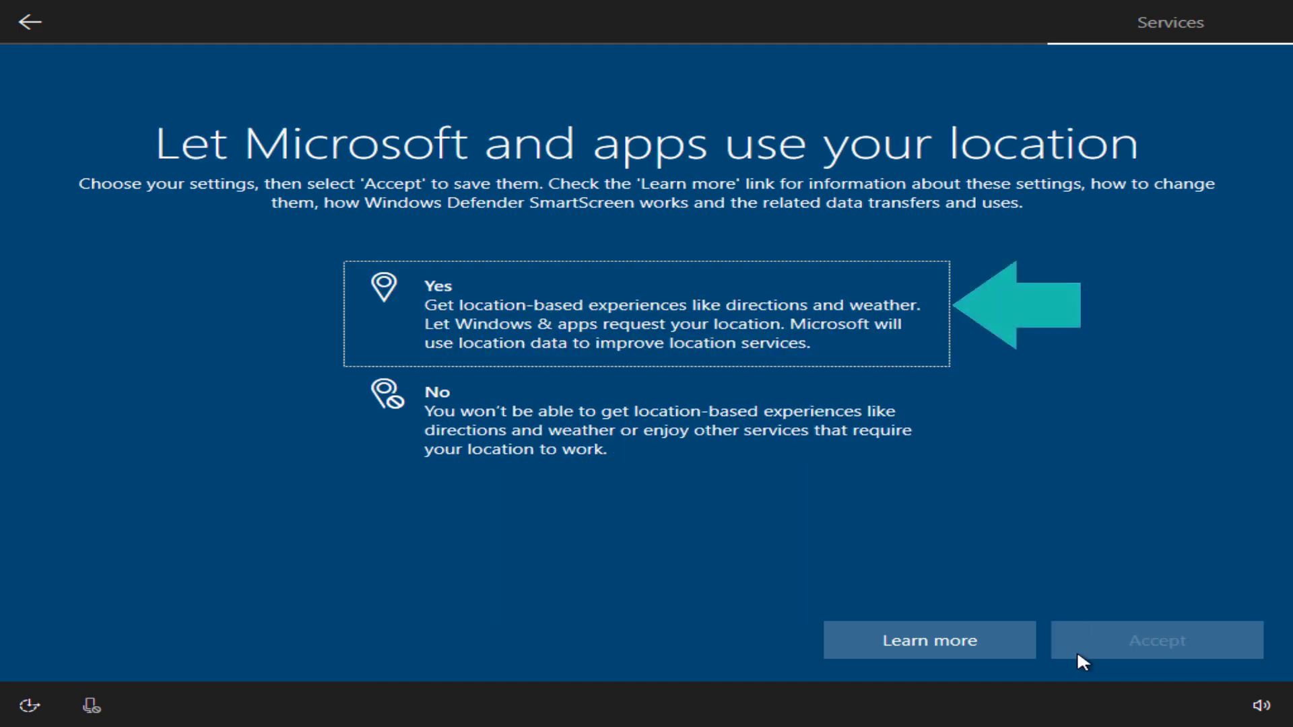
left_click(775, 311)
left_click(1223, 637)
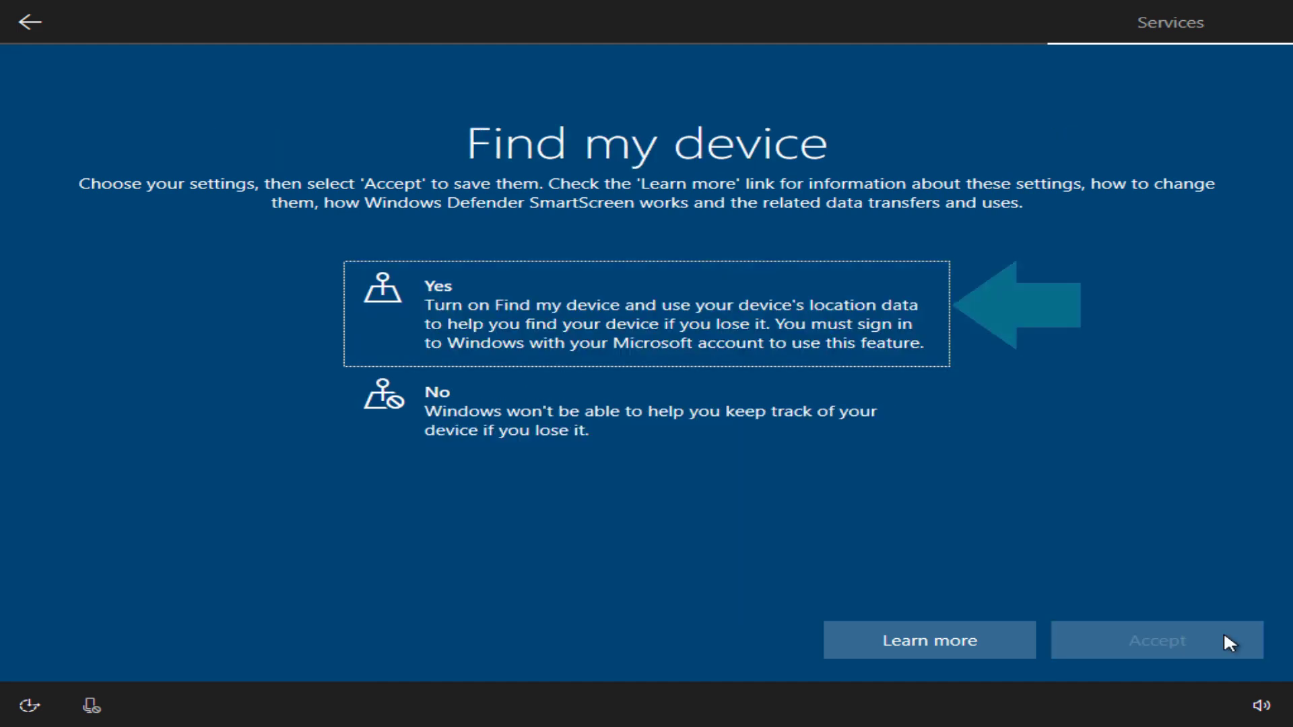
left_click(876, 327)
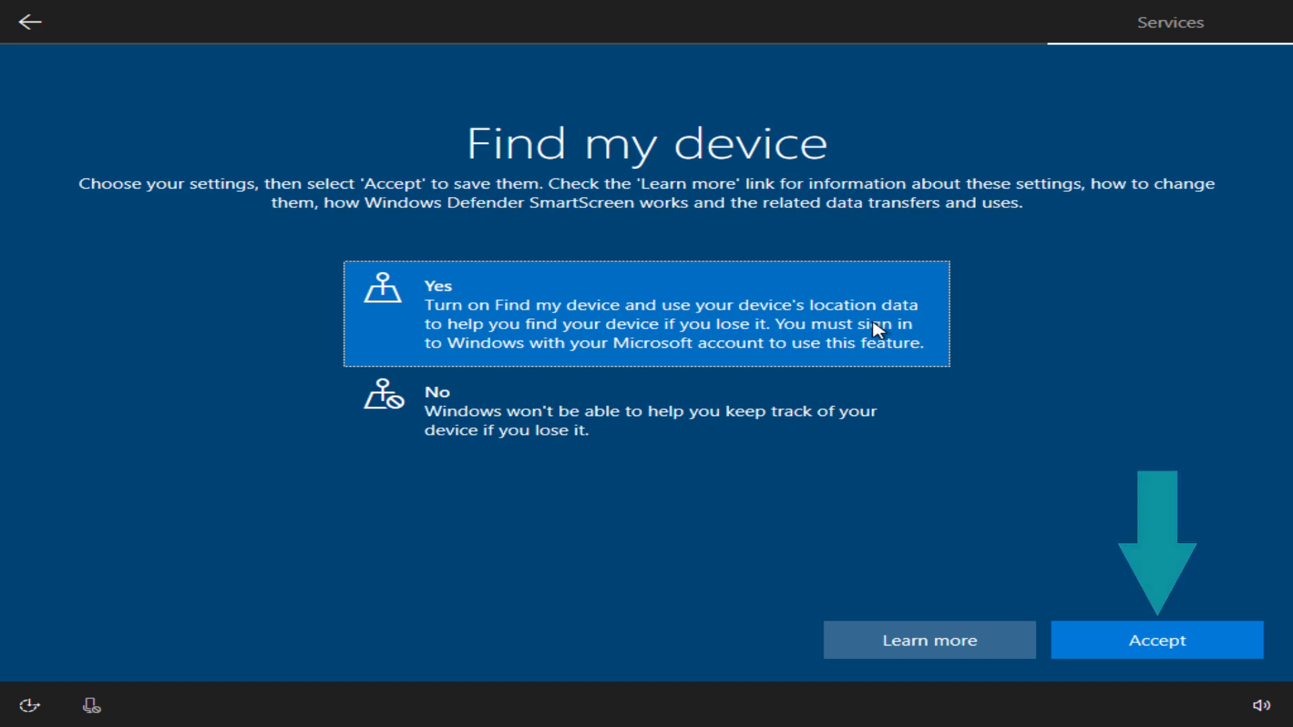
left_click(1145, 640)
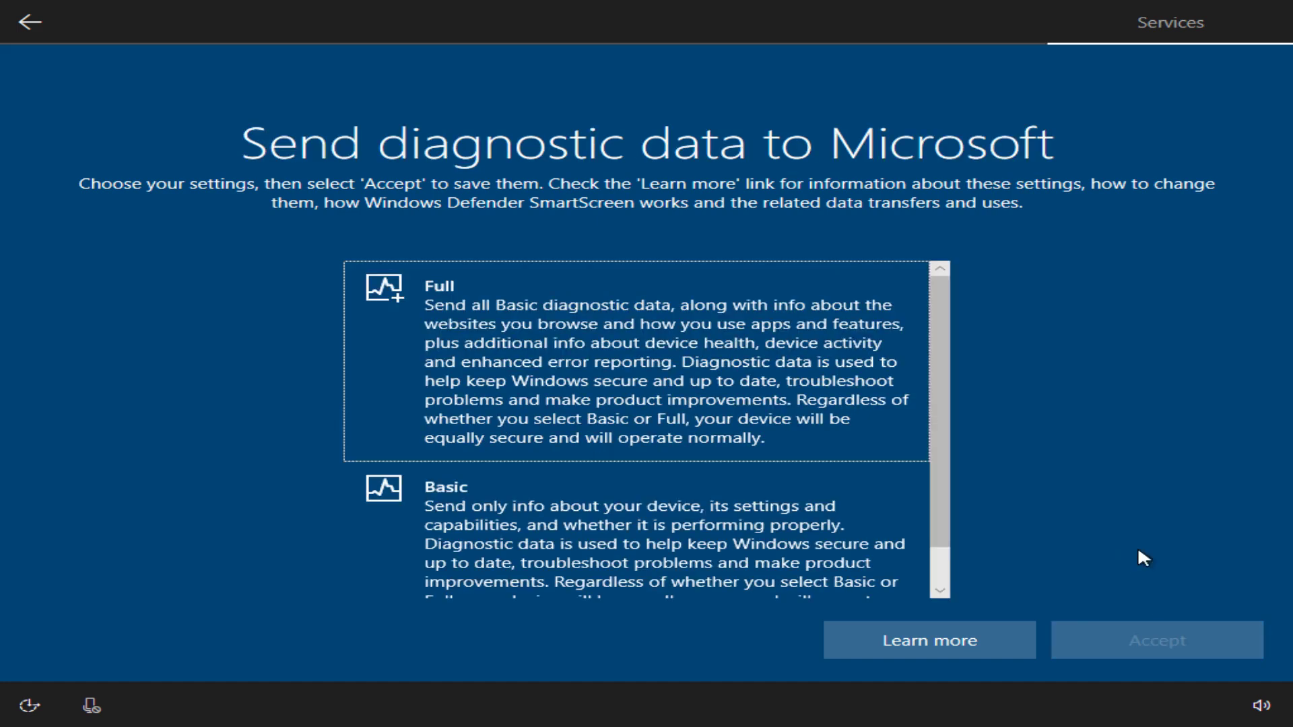
Choose Basic diagnostics, decline inking and typing data, and allow tailored experiences and advertising ID.
key("Down")
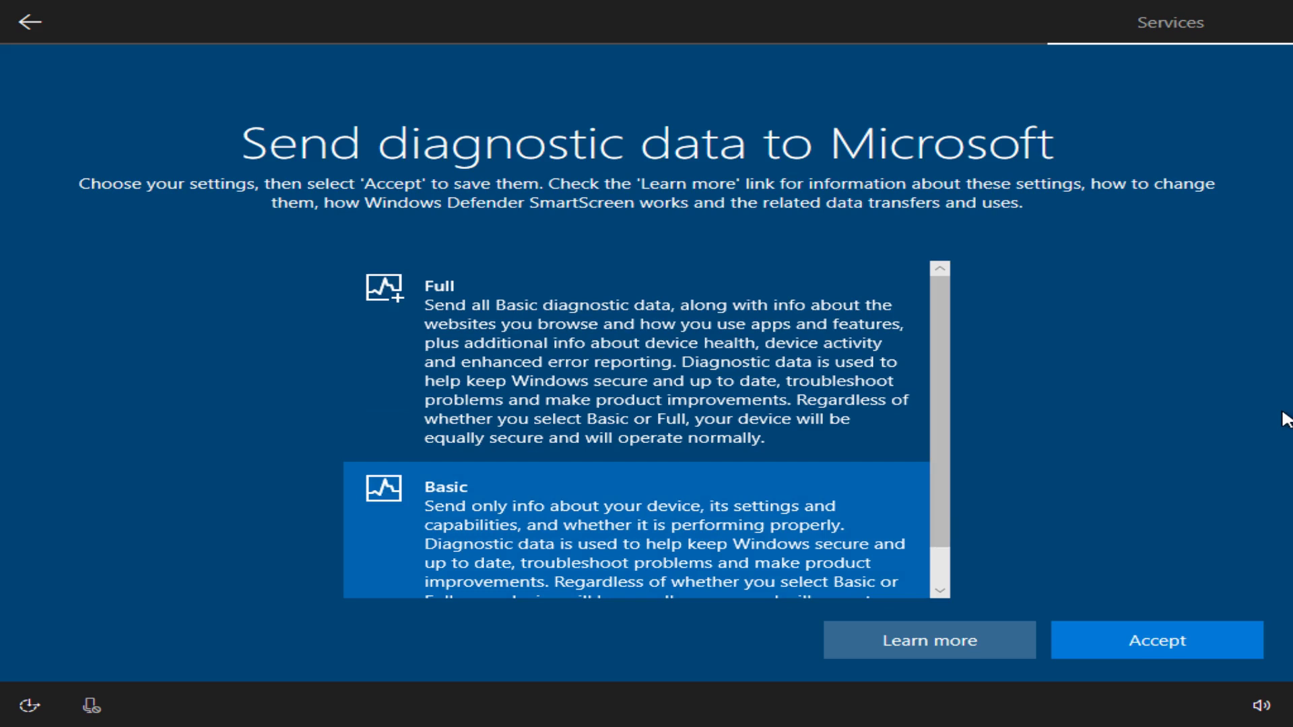
left_click(1059, 643)
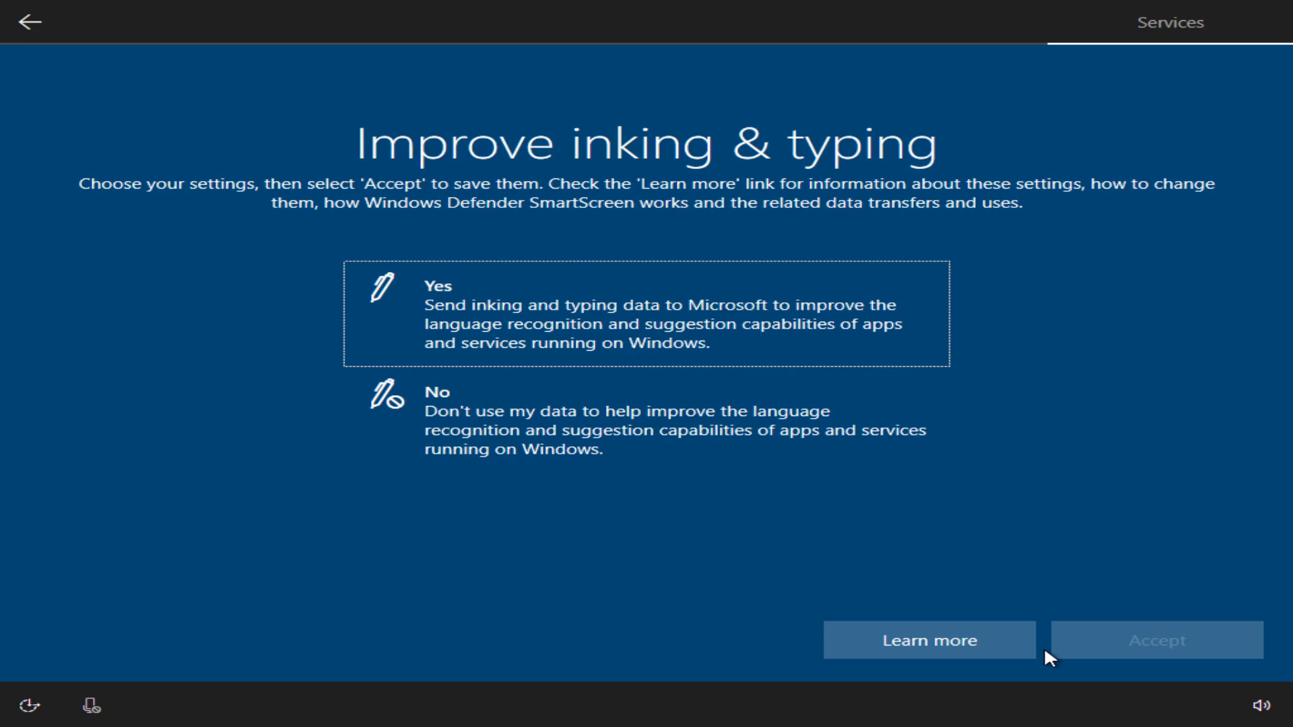
left_click(692, 442)
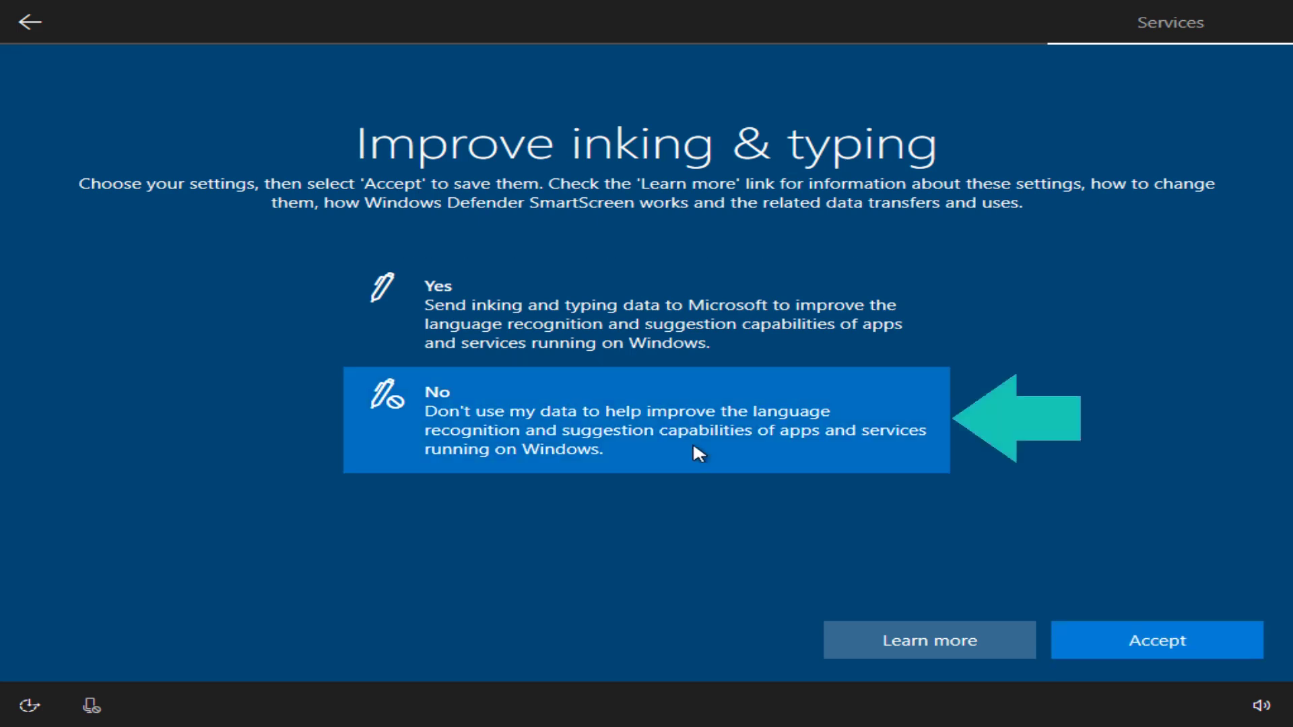
left_click(1098, 641)
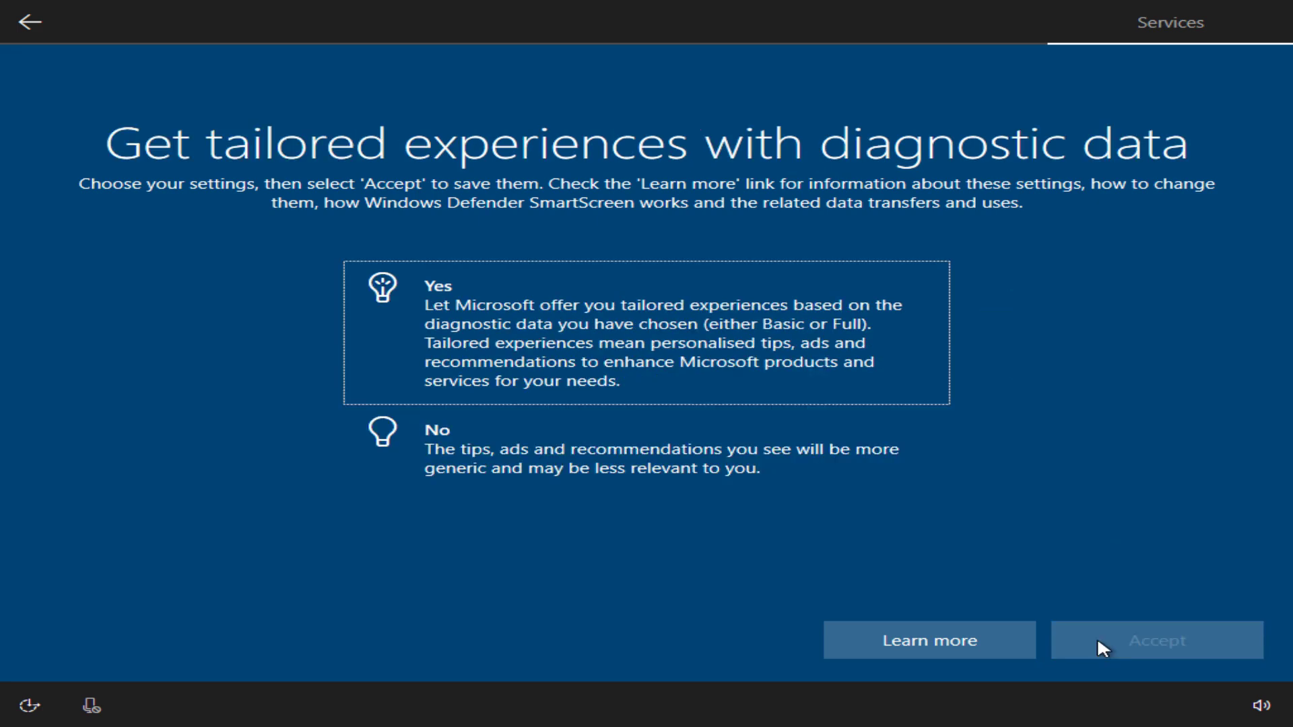
key("space")
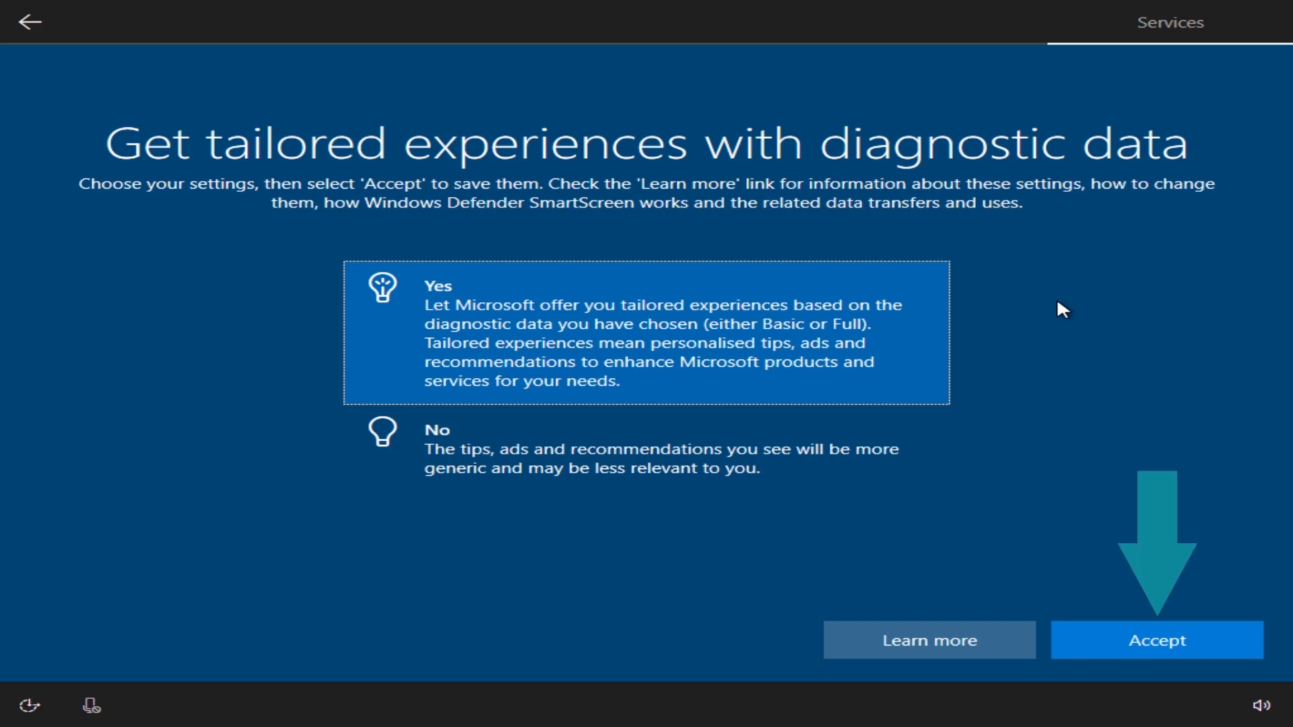
left_click(1211, 650)
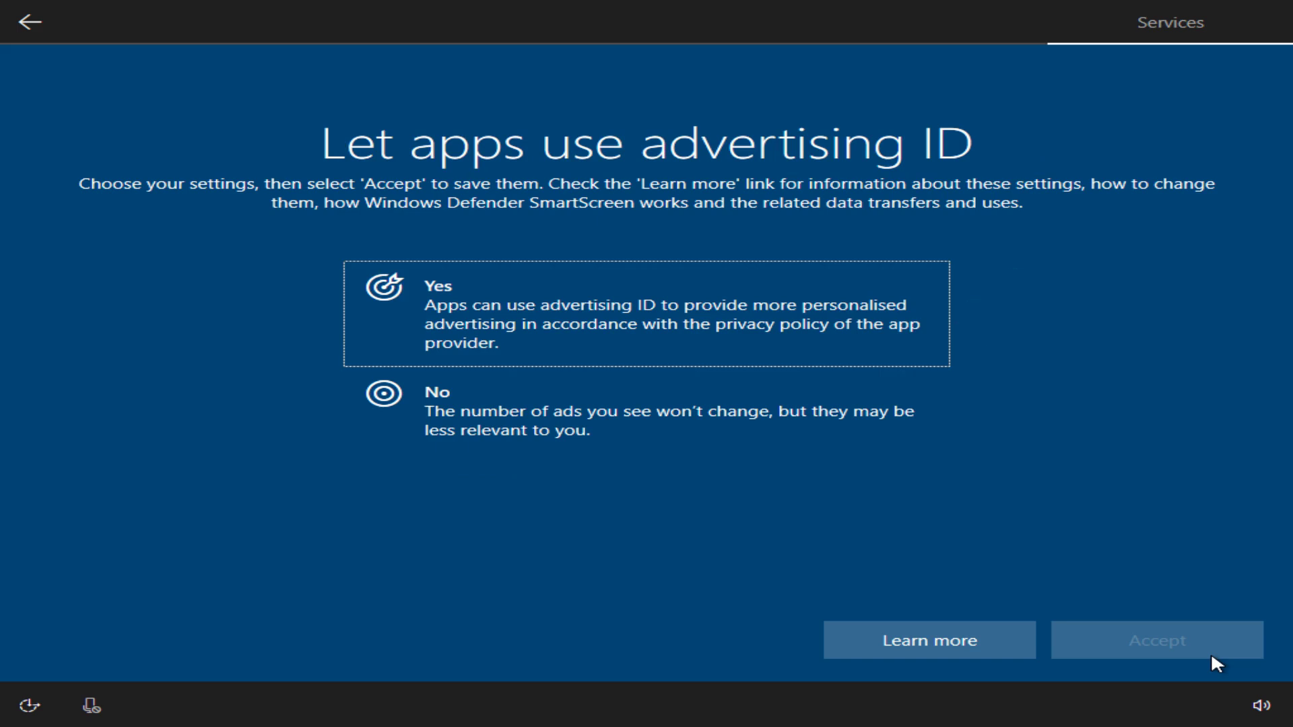
key("space")
left_click(1170, 654)
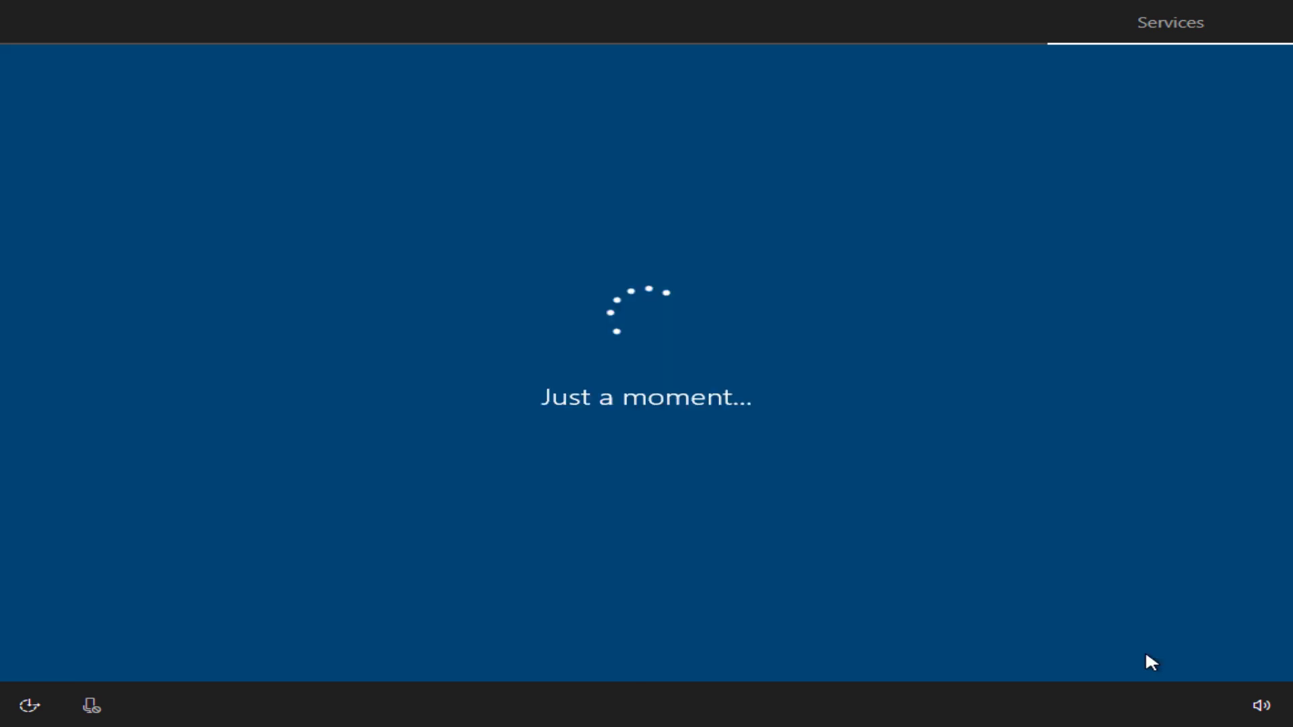